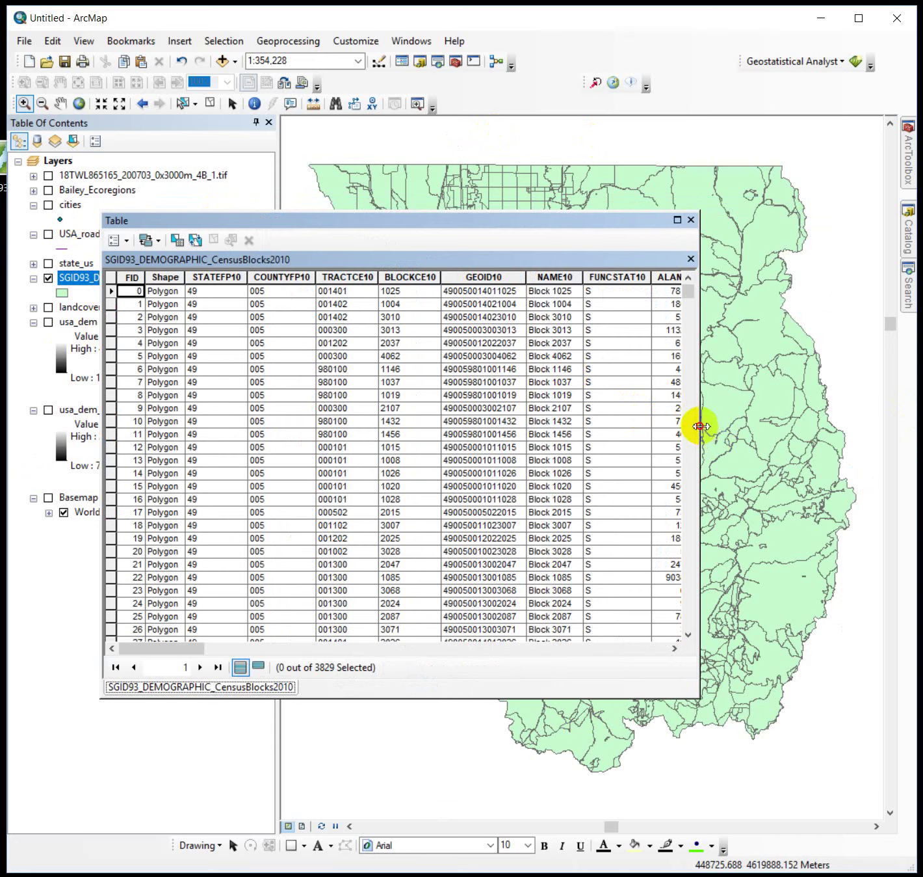
Widen the census blocks attribute table and its VTD column, and examine the available fields, including population and shape area.
drag(701, 426, 864, 451)
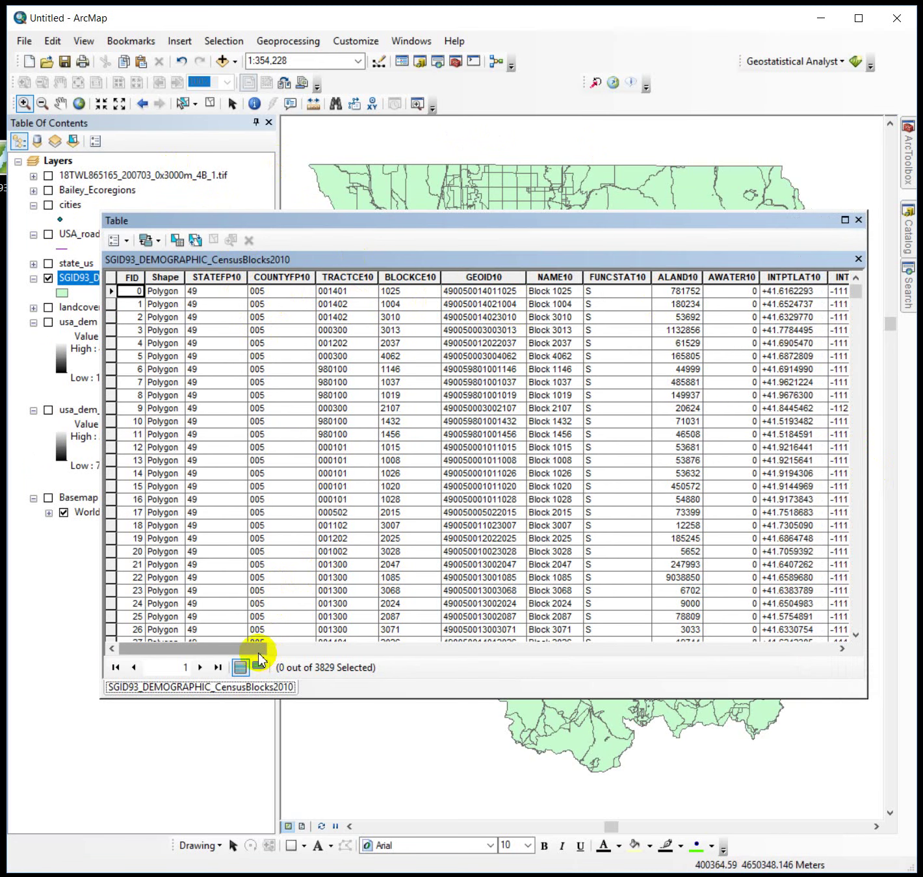
drag(257, 649, 380, 663)
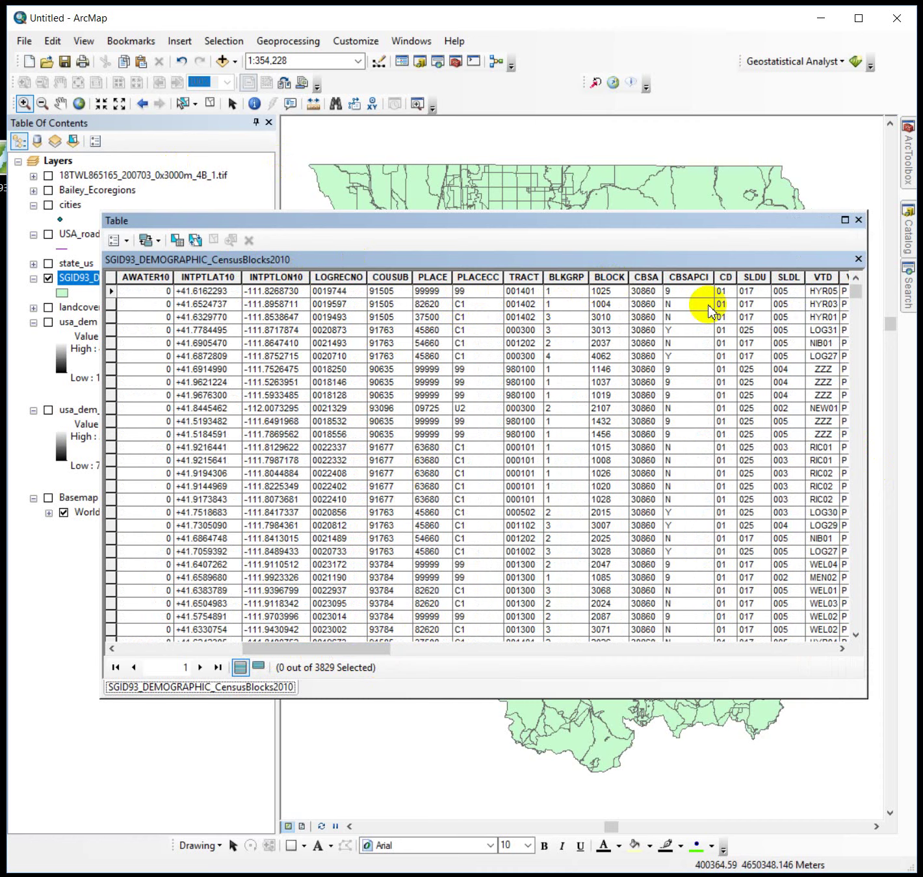
drag(307, 650, 437, 650)
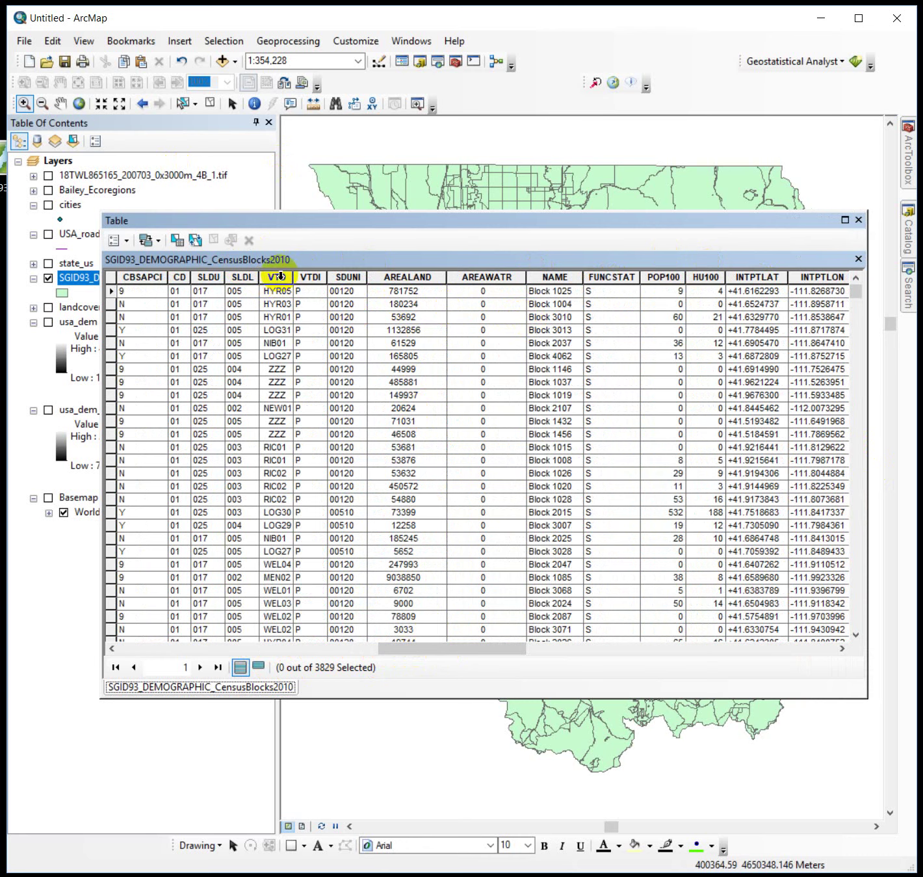
drag(294, 276, 345, 277)
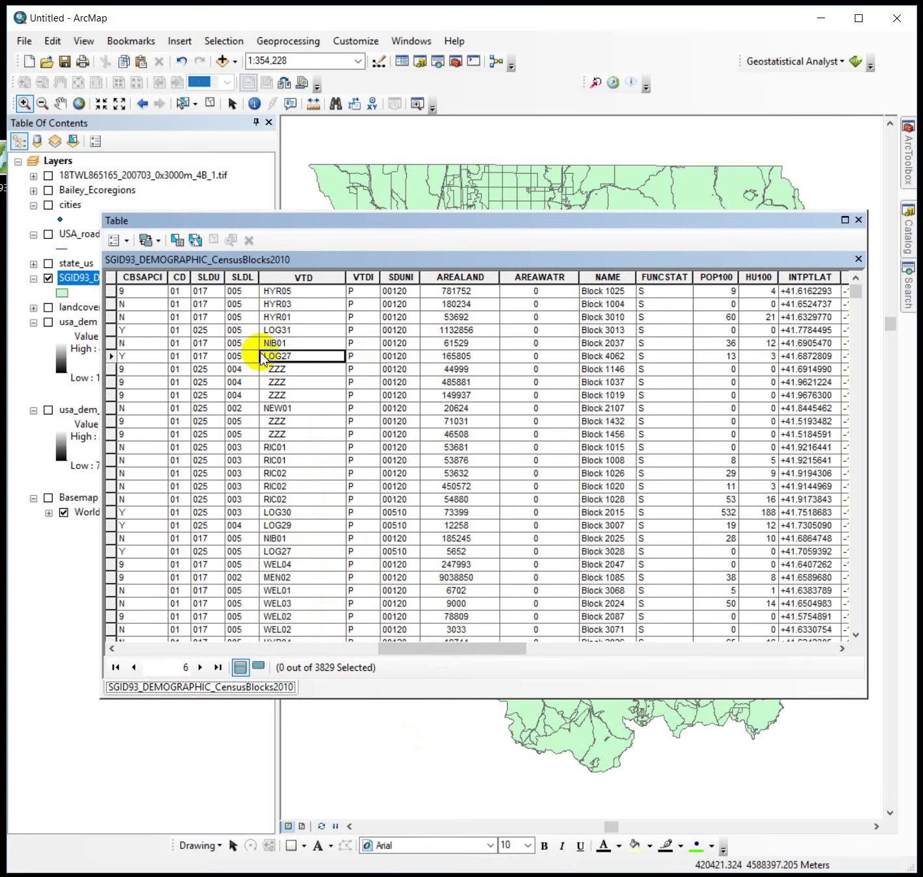
drag(455, 649, 766, 736)
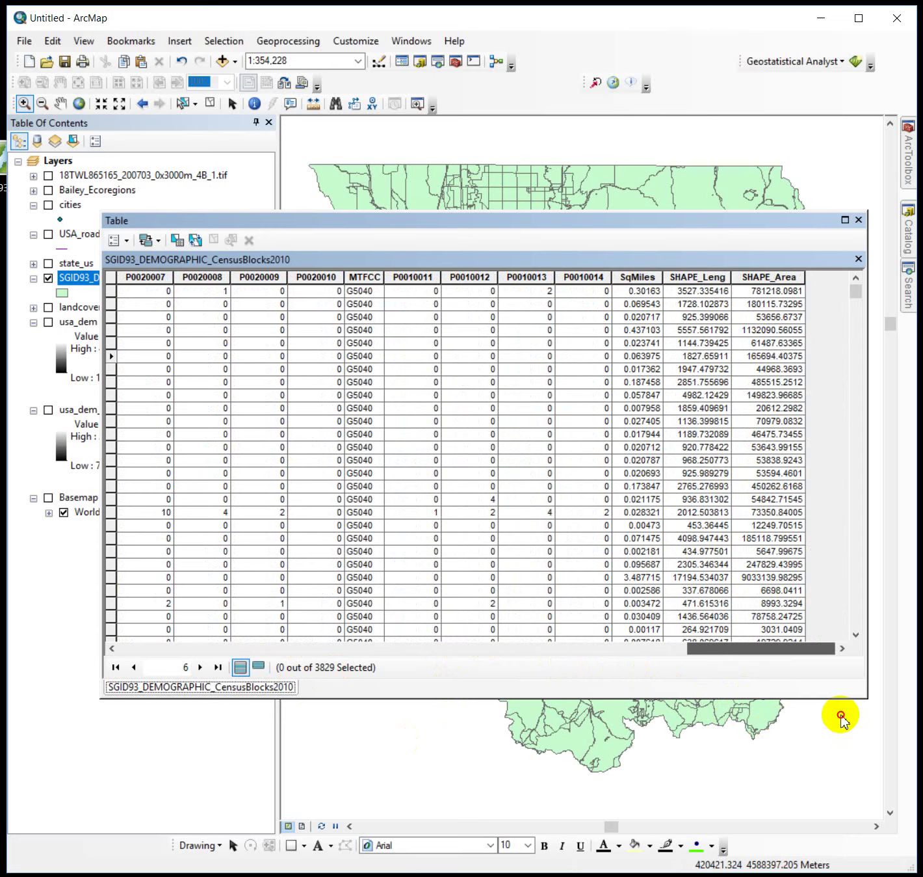
drag(842, 718, 839, 715)
click(403, 648)
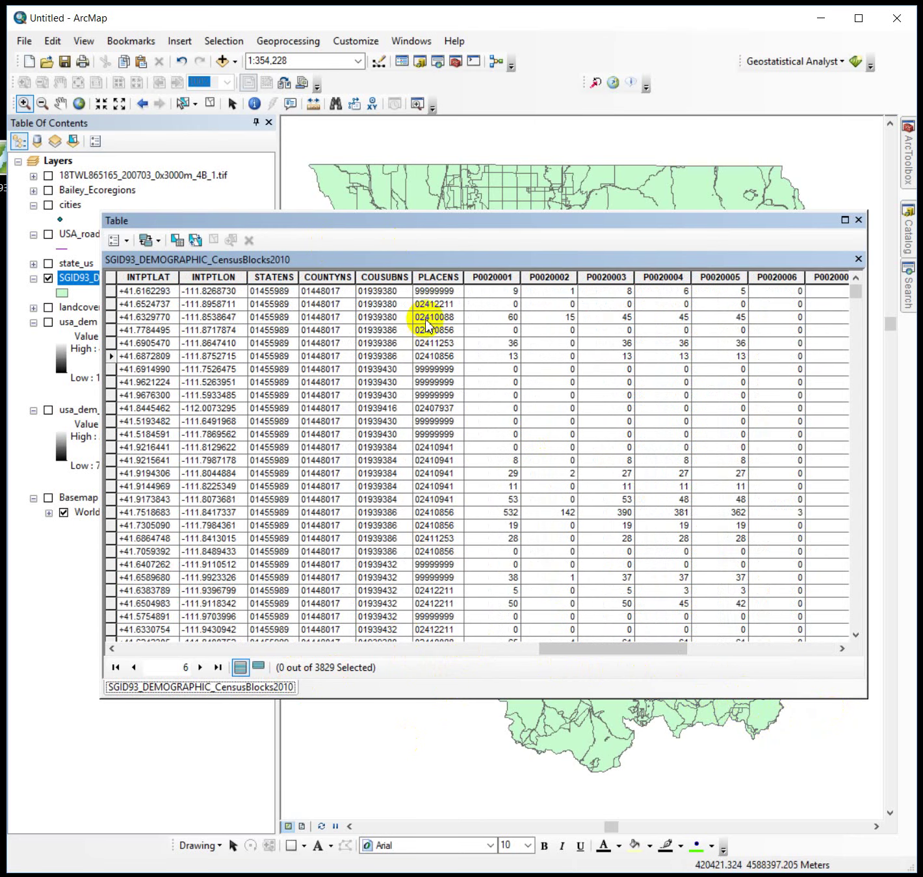
click(303, 649)
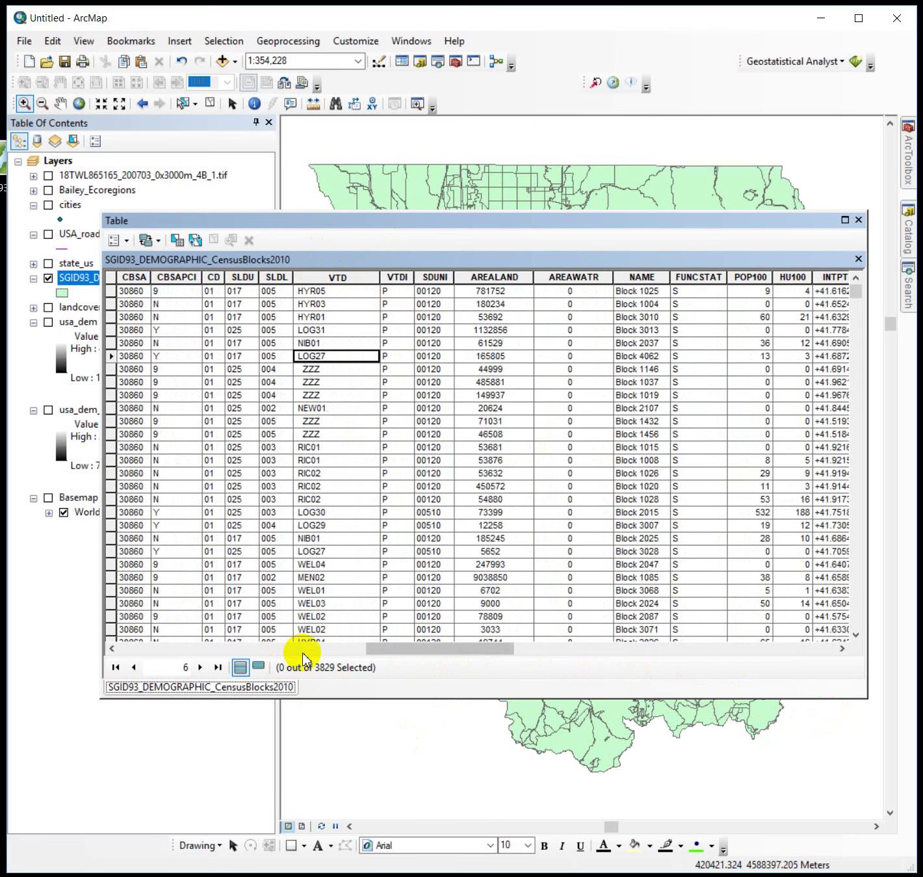
click(674, 650)
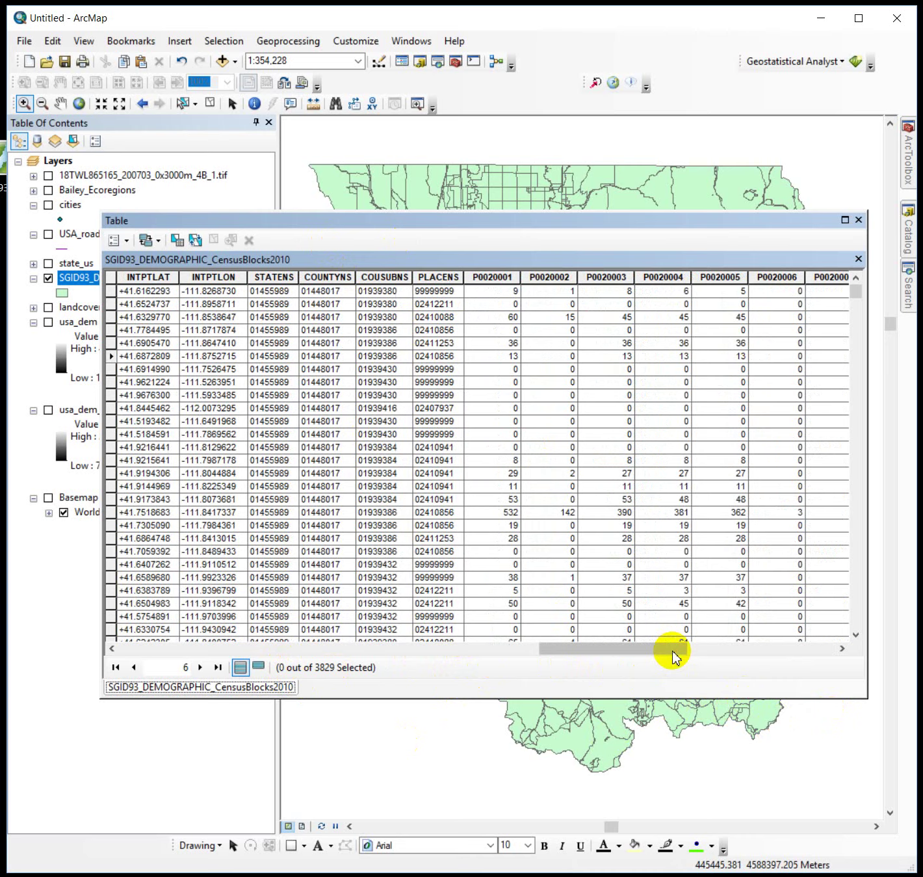
drag(674, 652, 824, 643)
drag(520, 221, 517, 288)
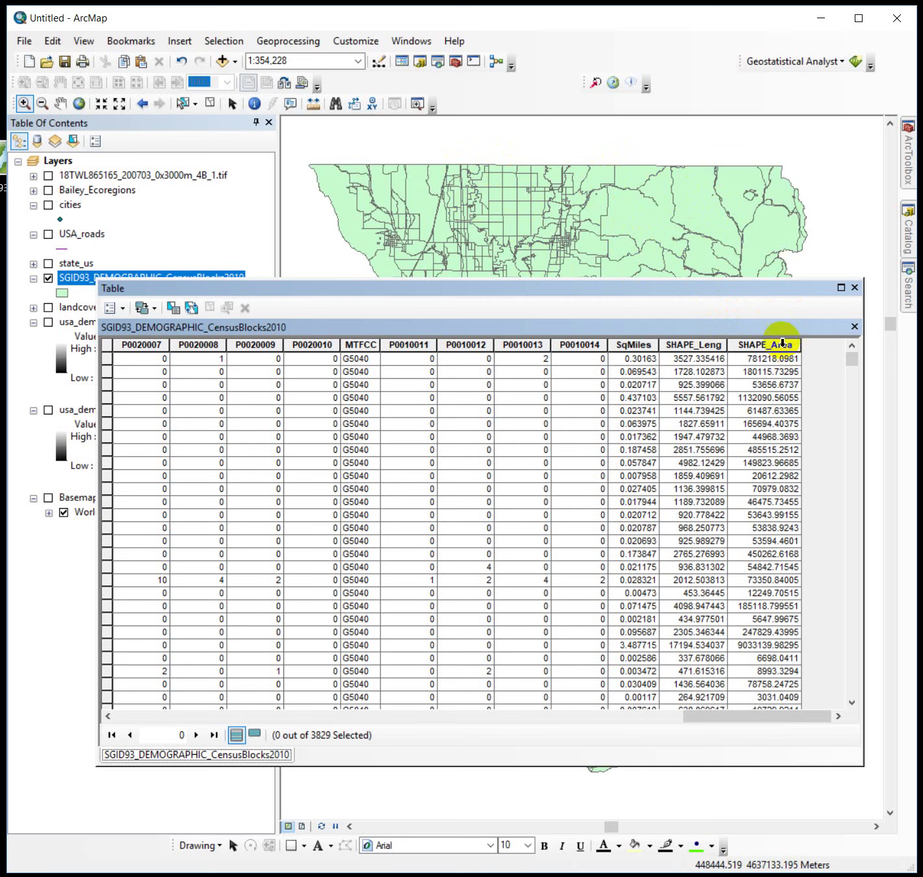
Add a Float field named area_ac to the SGID93_DEMOGRAPHIC_CensusBlocks2010 attribute table.
click(122, 316)
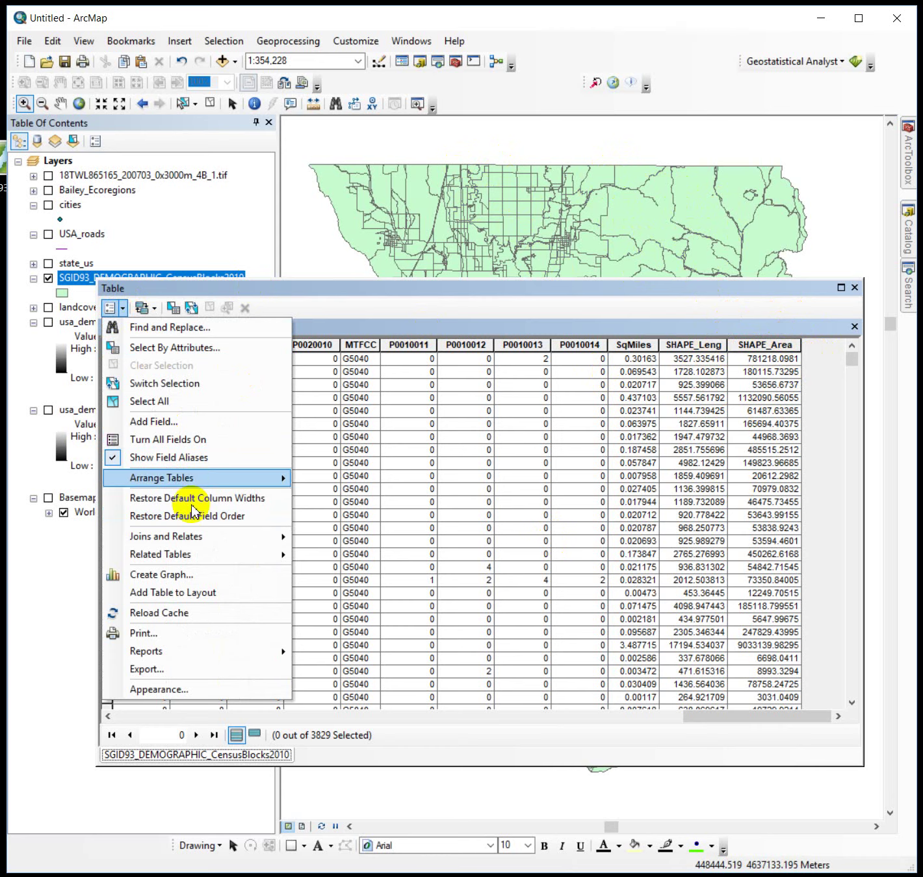
click(186, 424)
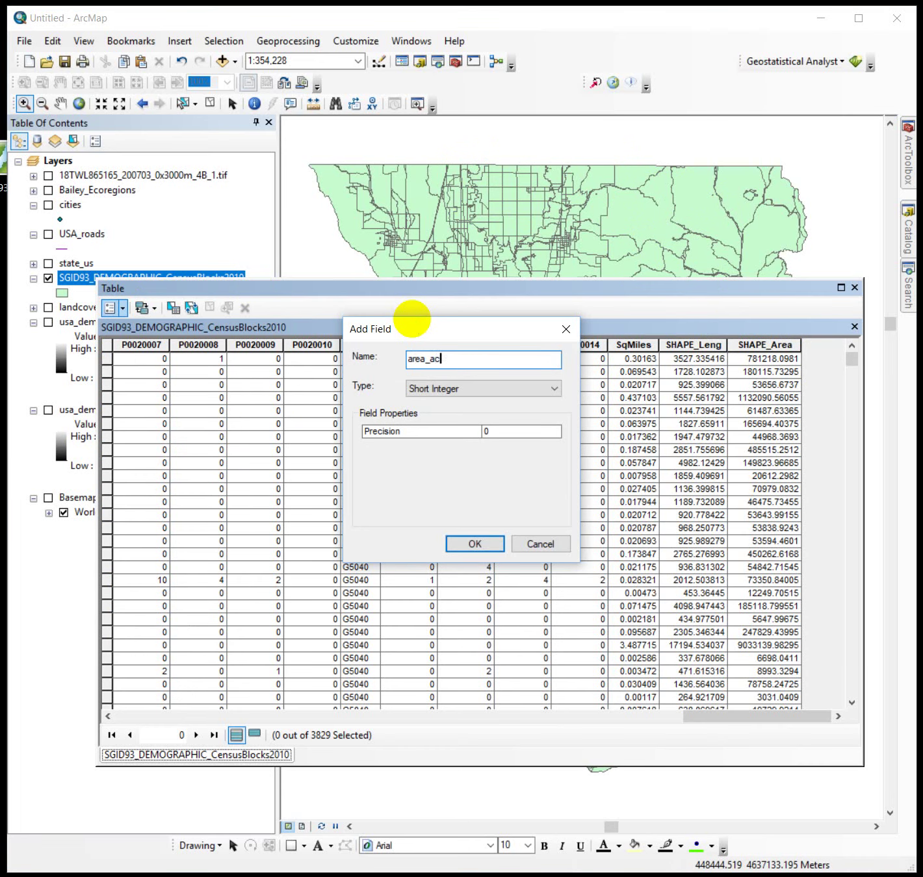
click(499, 387)
click(442, 424)
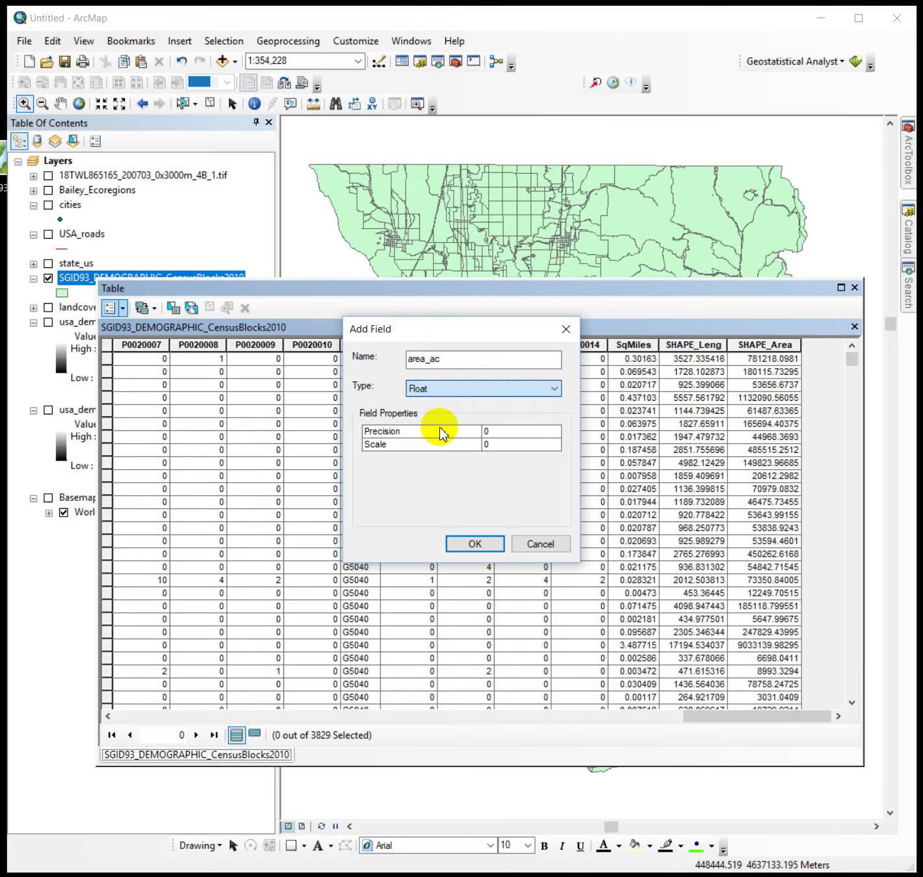
click(479, 545)
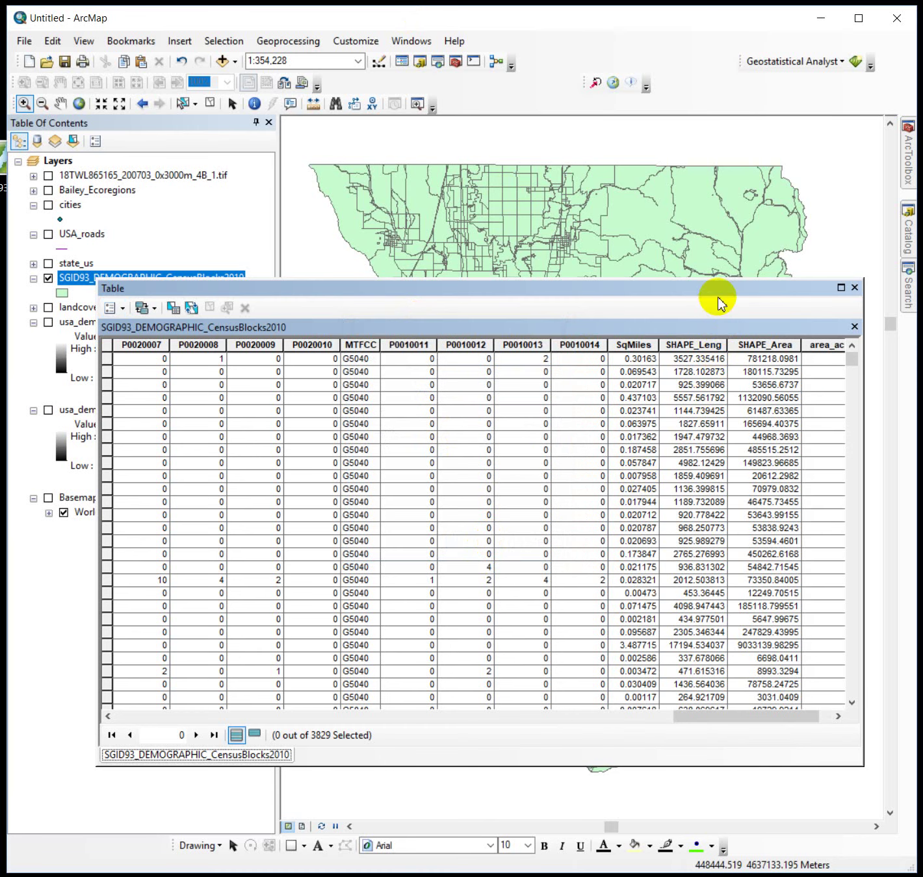
Calculate area_ac as each polygon's area in Acres US using the data source's coordinate system, and sort the records by it in descending order.
drag(684, 716, 764, 702)
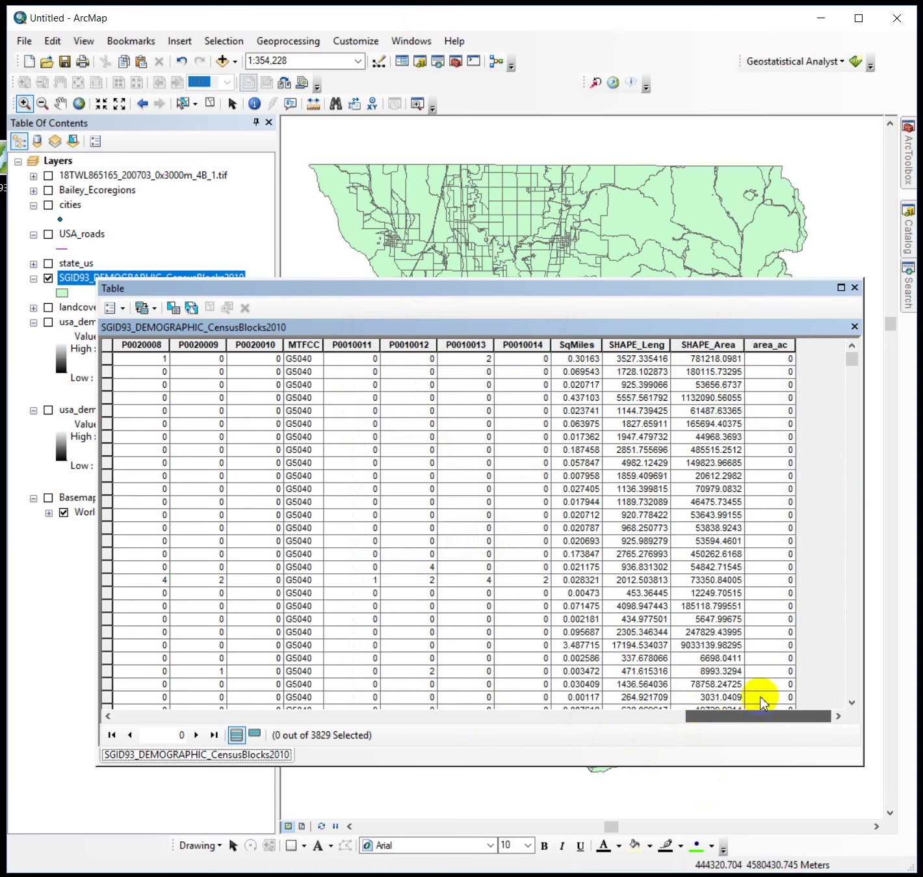
right_click(784, 343)
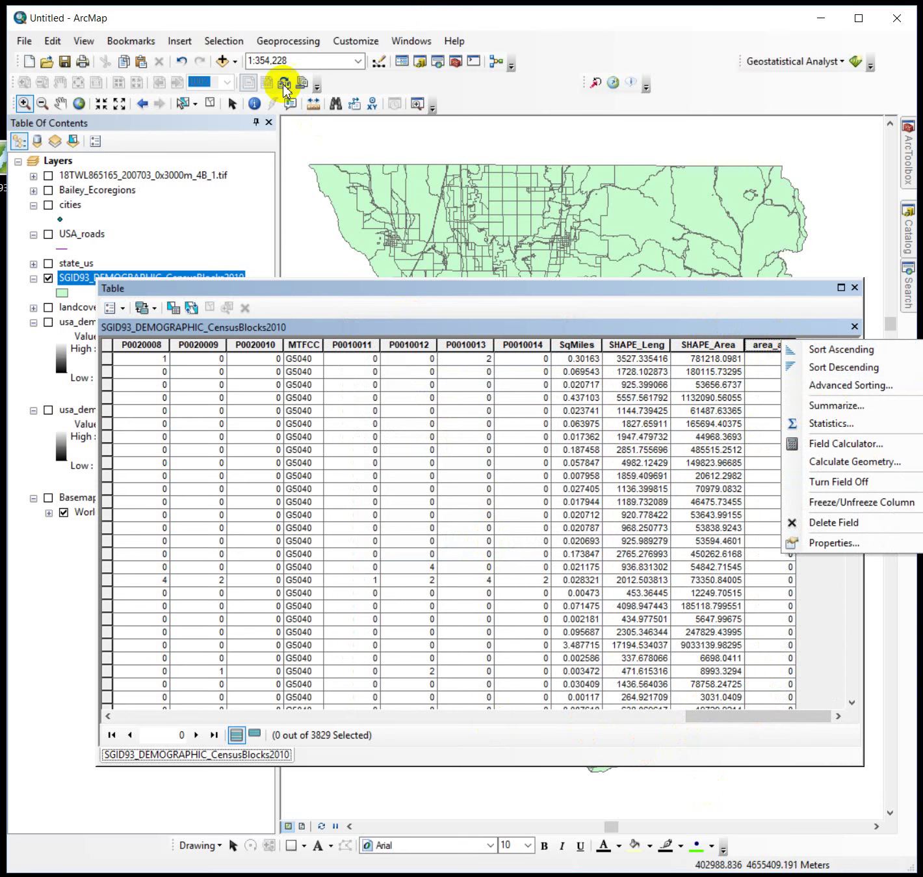
click(211, 107)
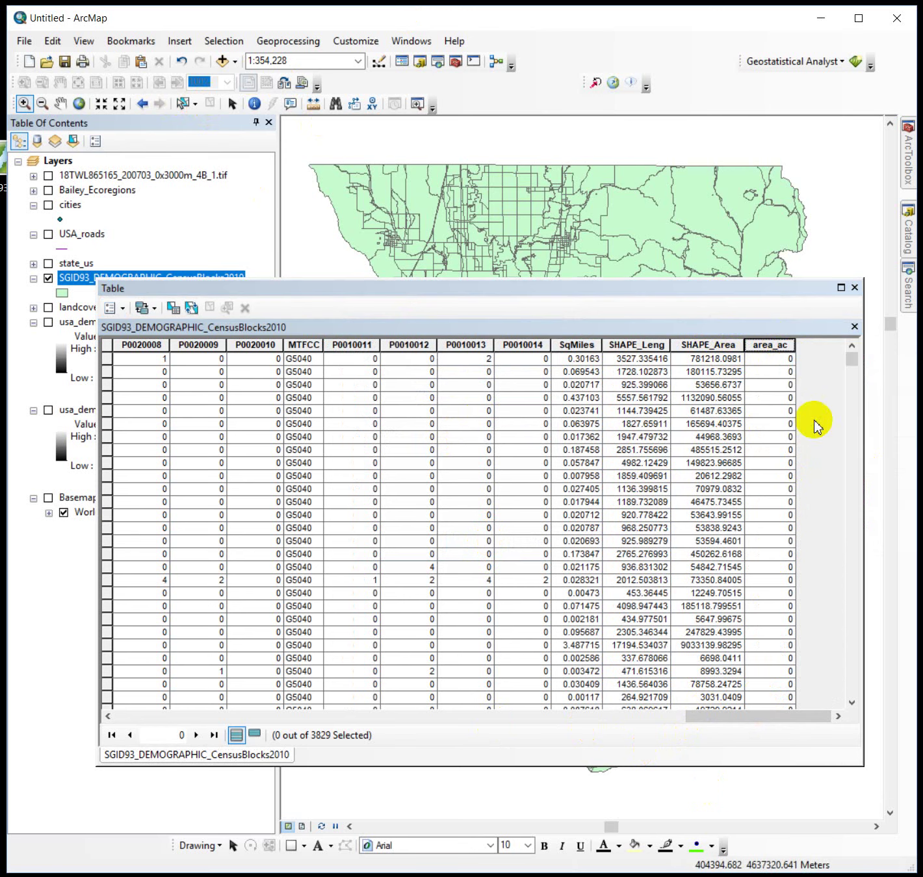
right_click(771, 343)
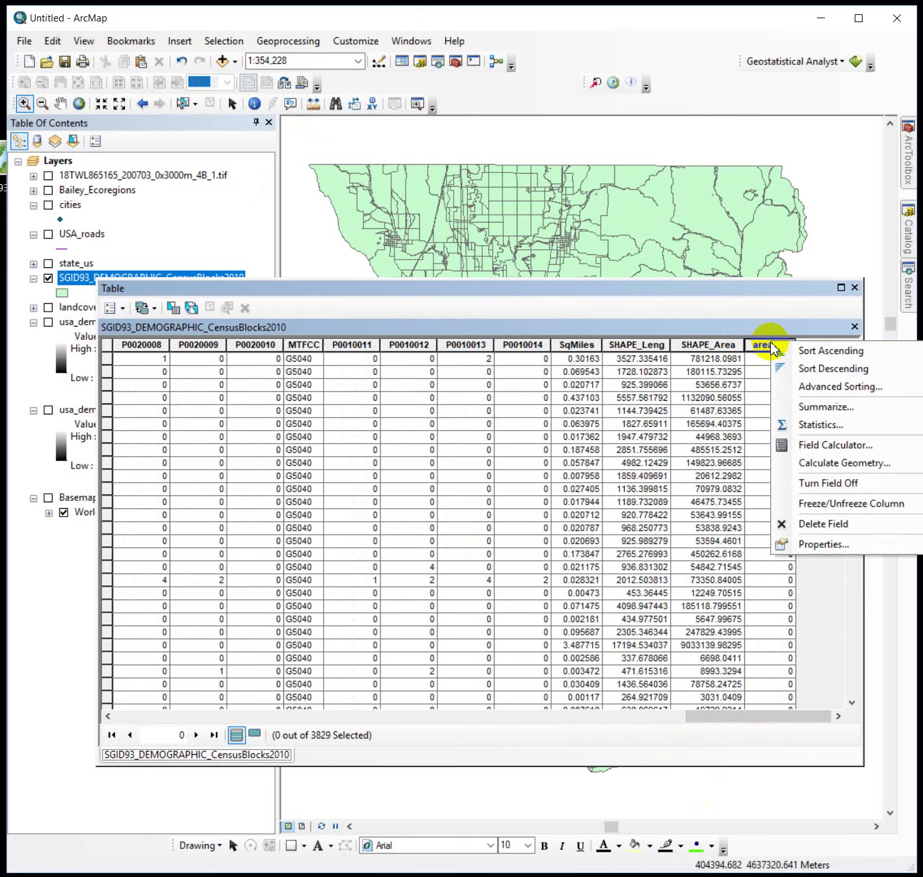
click(845, 464)
click(437, 479)
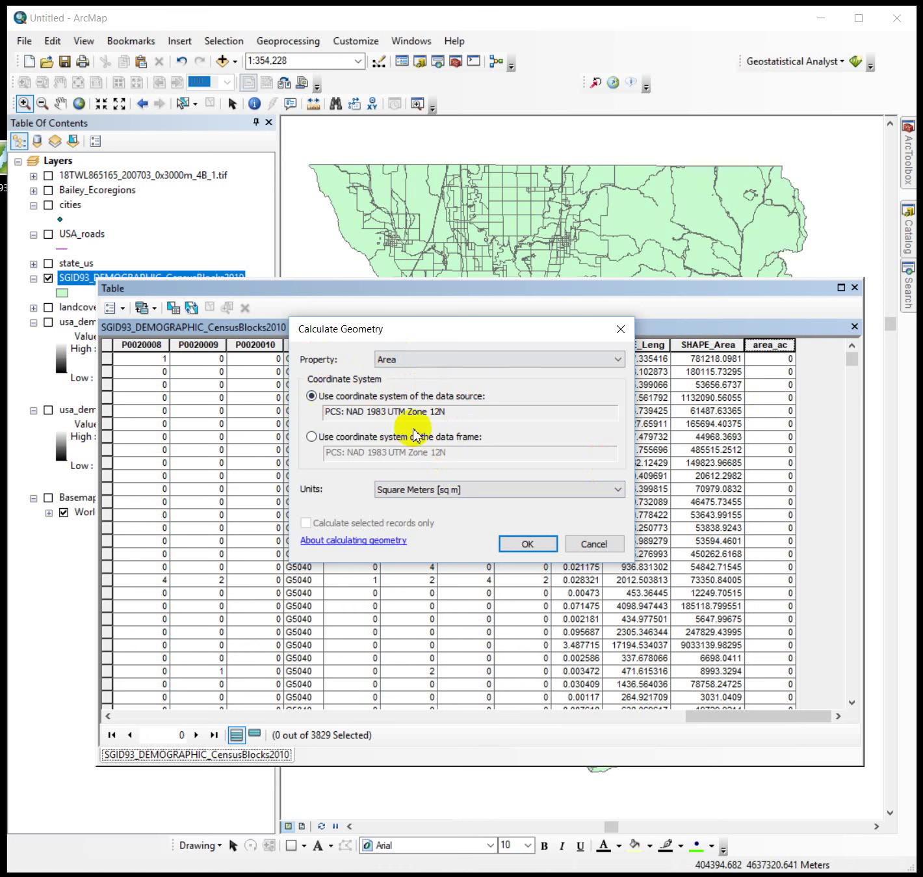
click(478, 489)
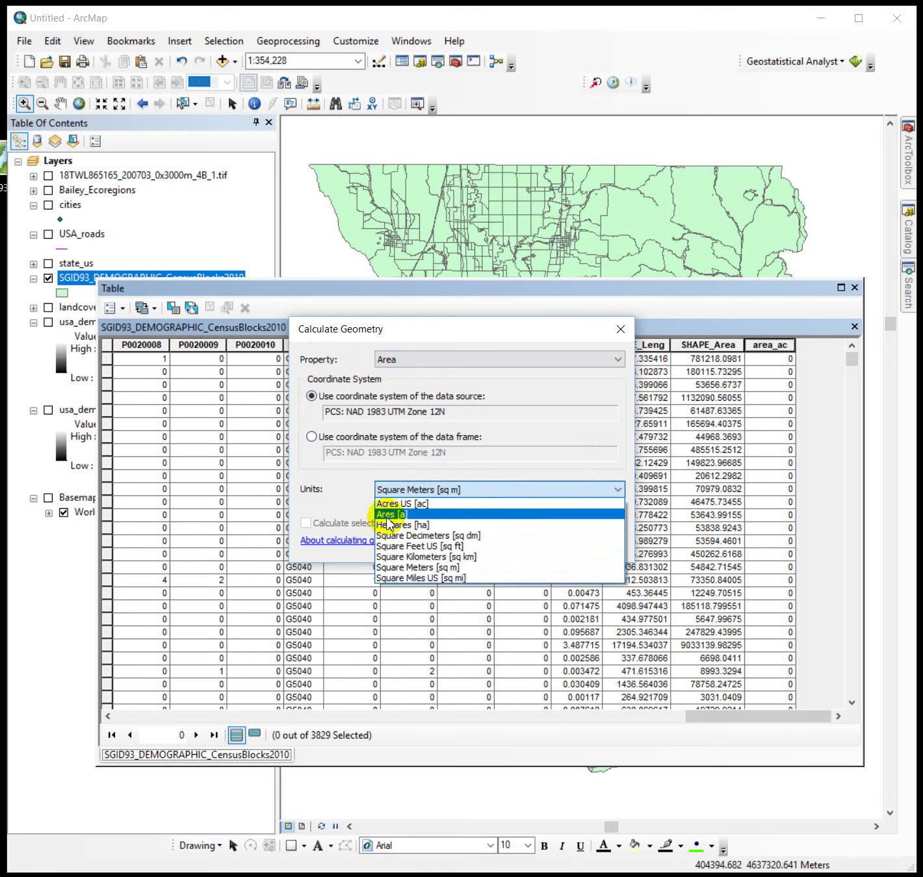
click(434, 504)
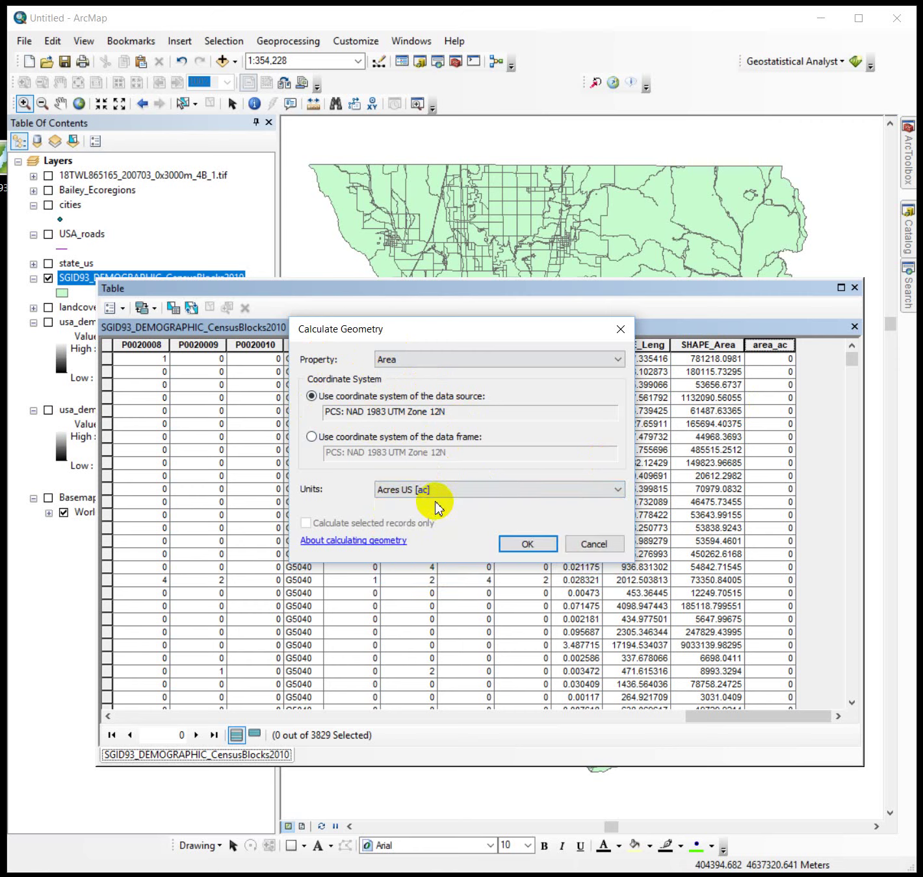
click(532, 543)
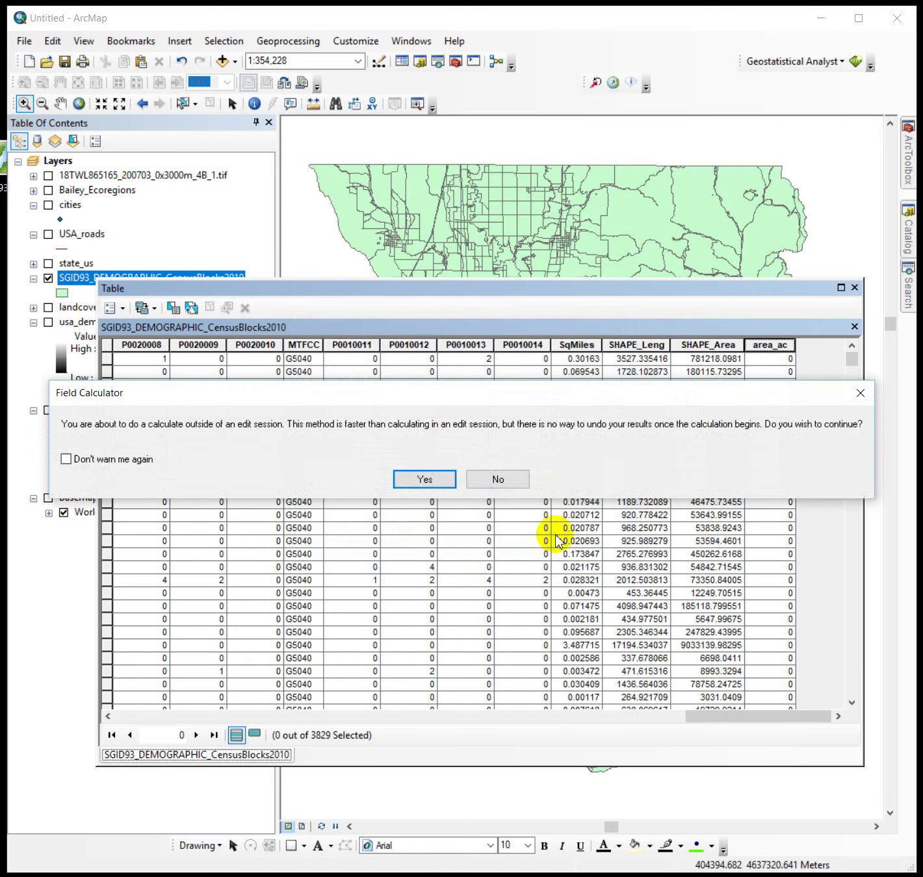
click(439, 480)
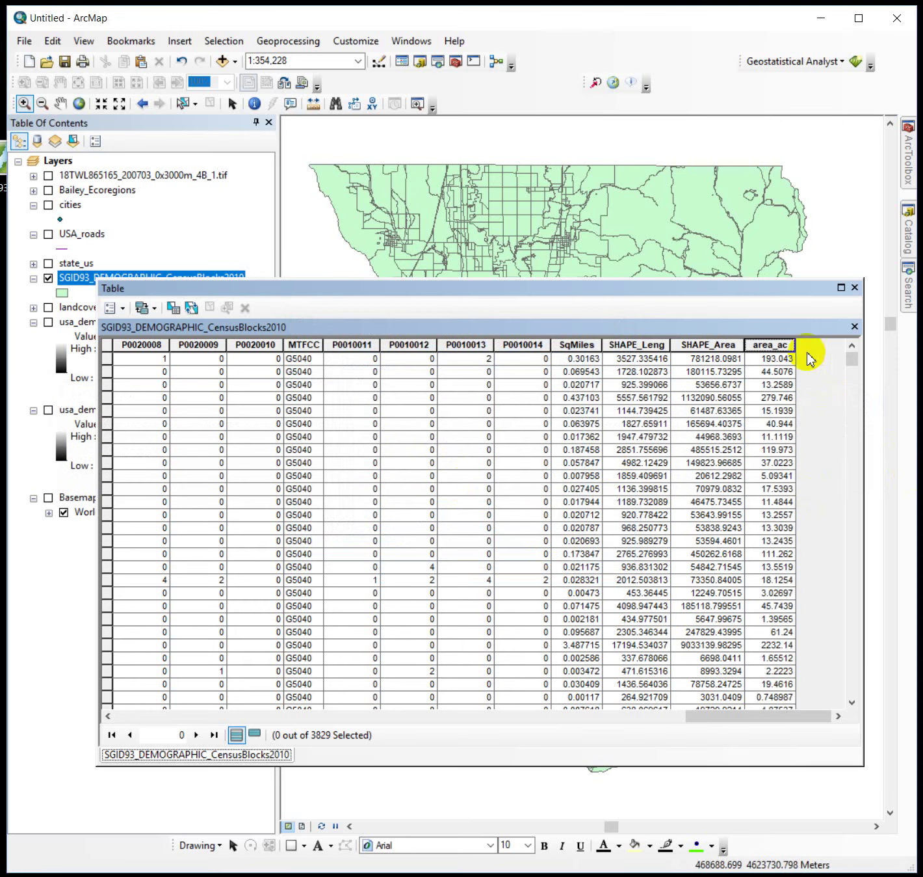
right_click(770, 345)
click(810, 374)
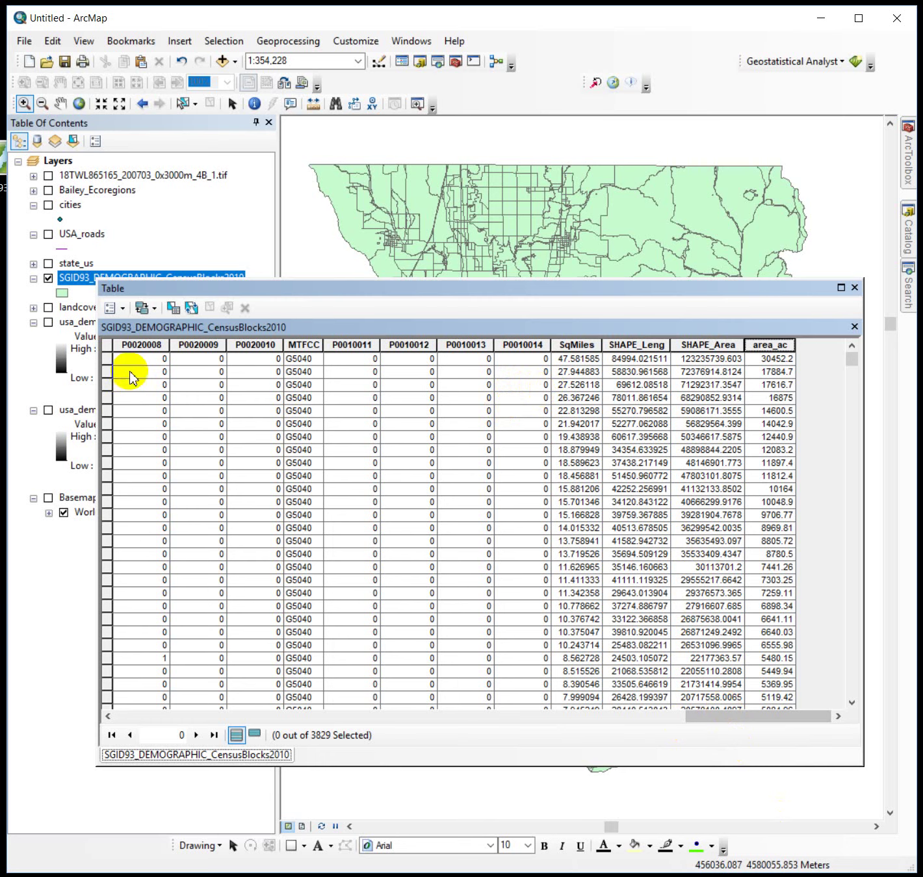
Add a Float field named popden_ac to the census blocks attribute table.
click(126, 314)
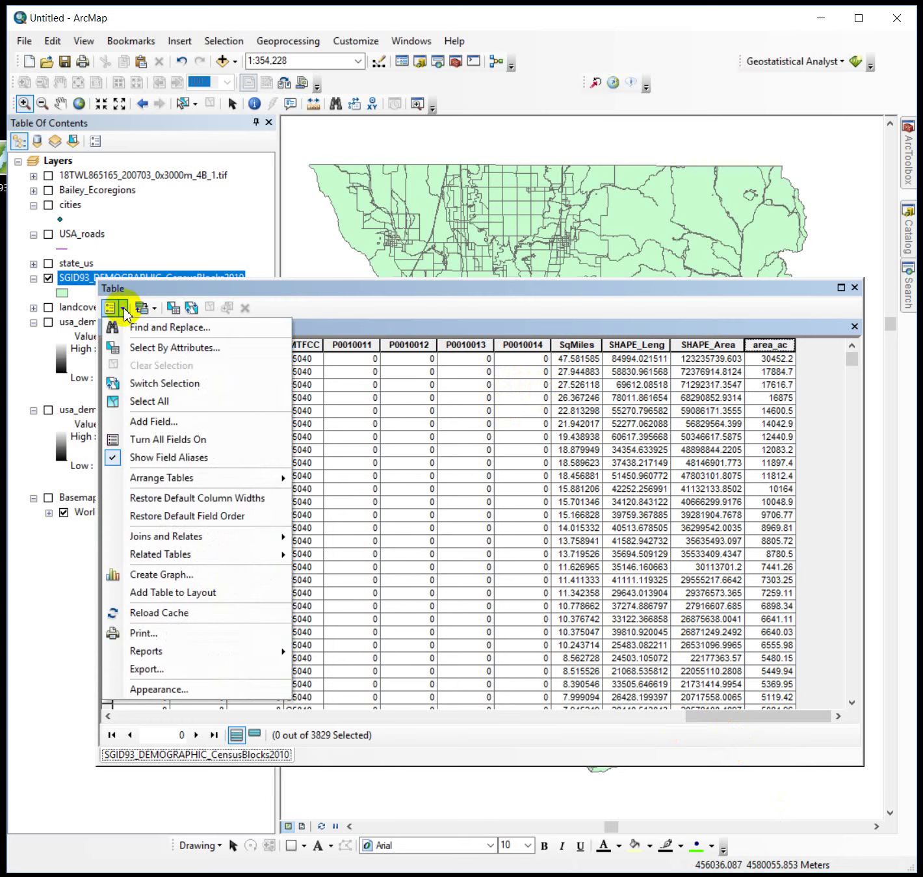
click(194, 422)
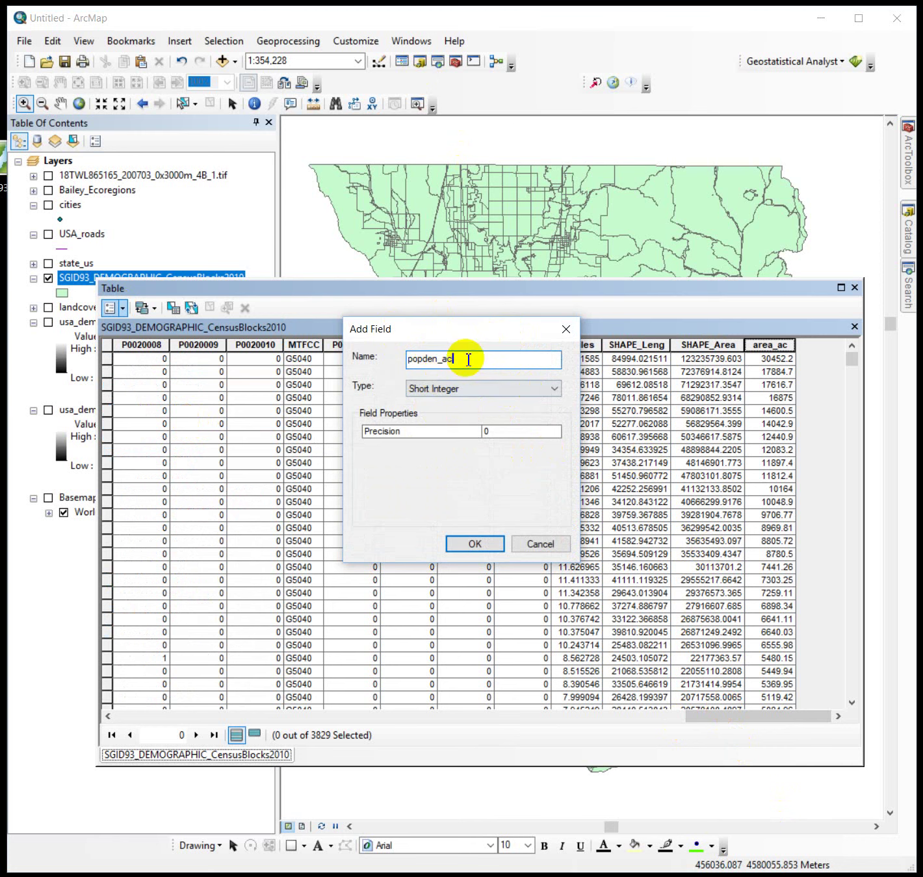
click(472, 388)
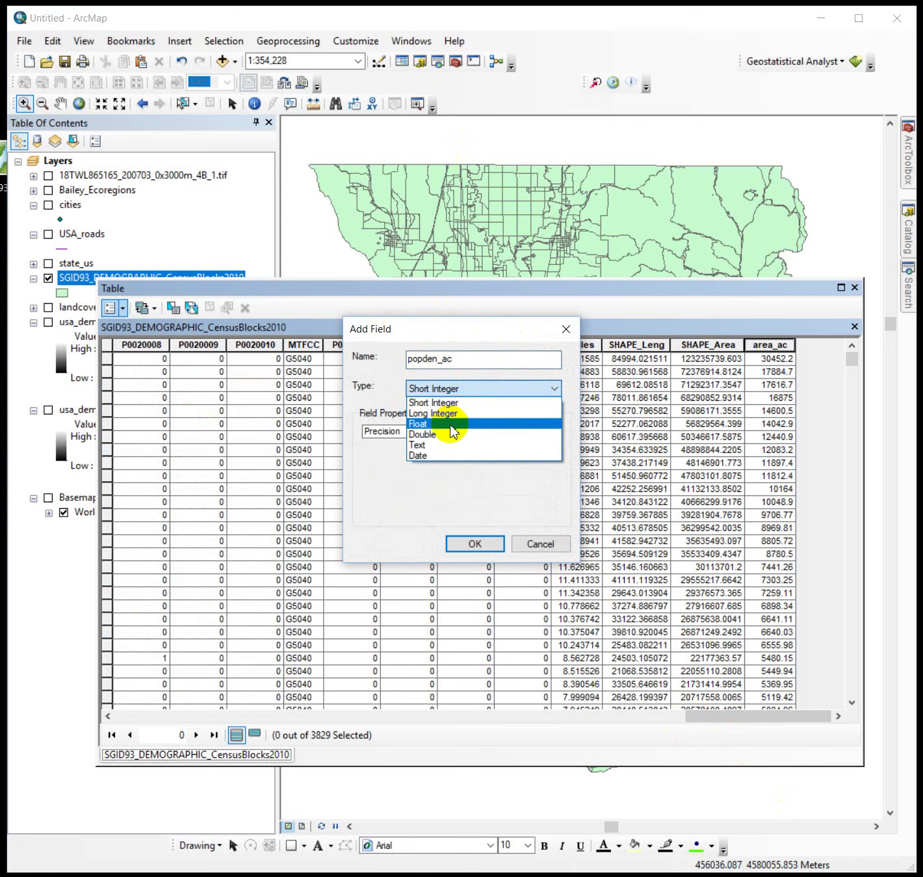
click(444, 426)
click(478, 546)
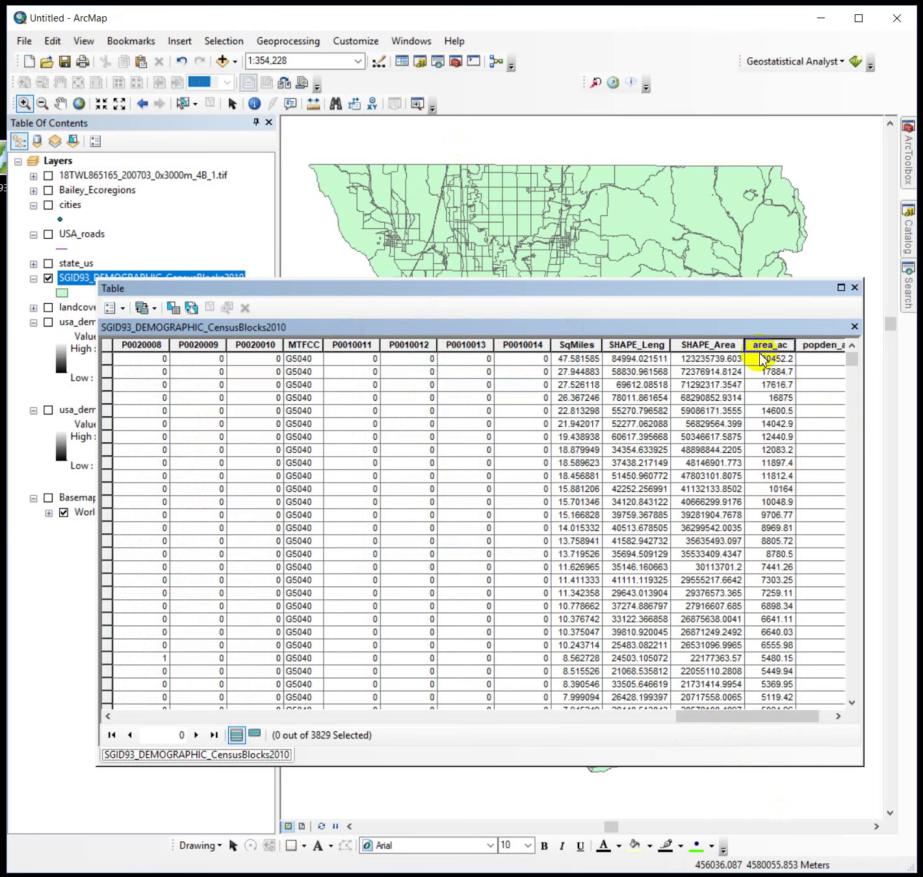
Try to calculate popden_ac with the Field Calculator in VB Script by dividing POP100 by area_ac.
drag(770, 719, 816, 724)
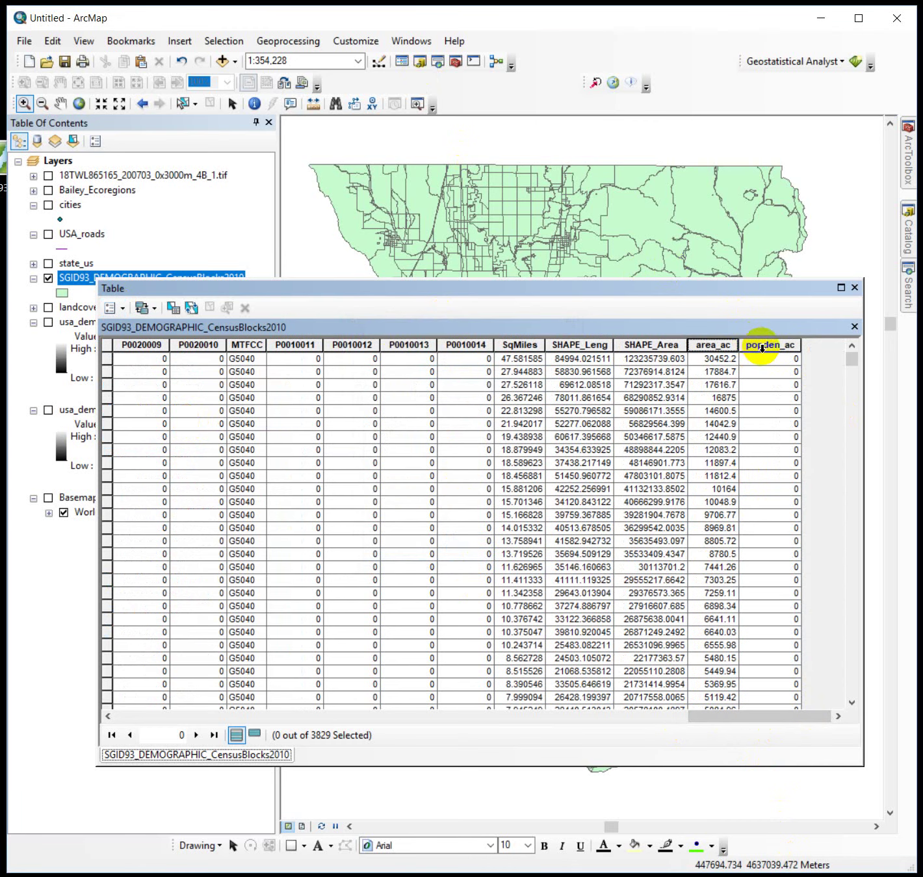
right_click(766, 347)
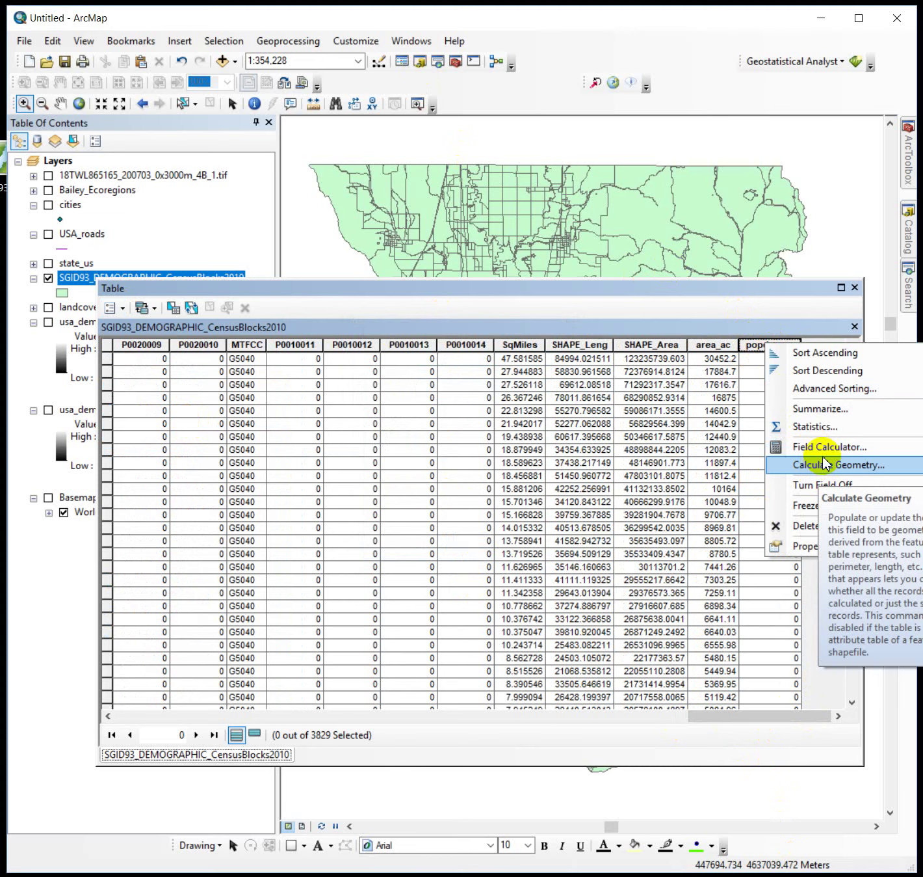
click(876, 450)
click(422, 479)
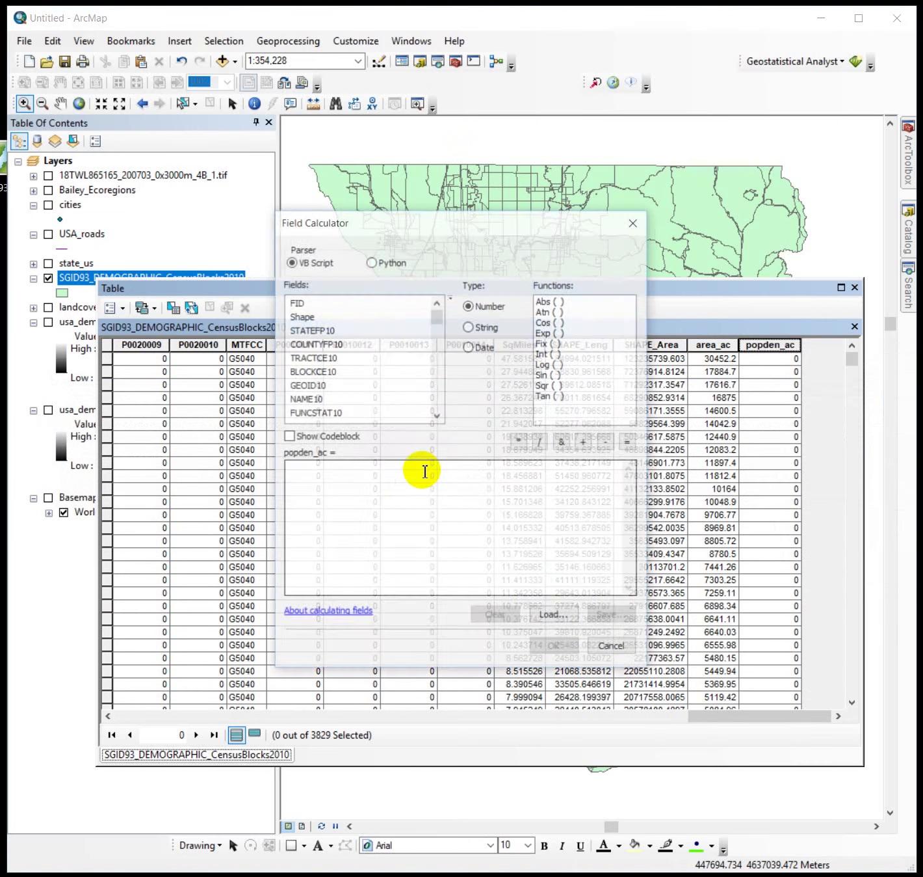
click(436, 391)
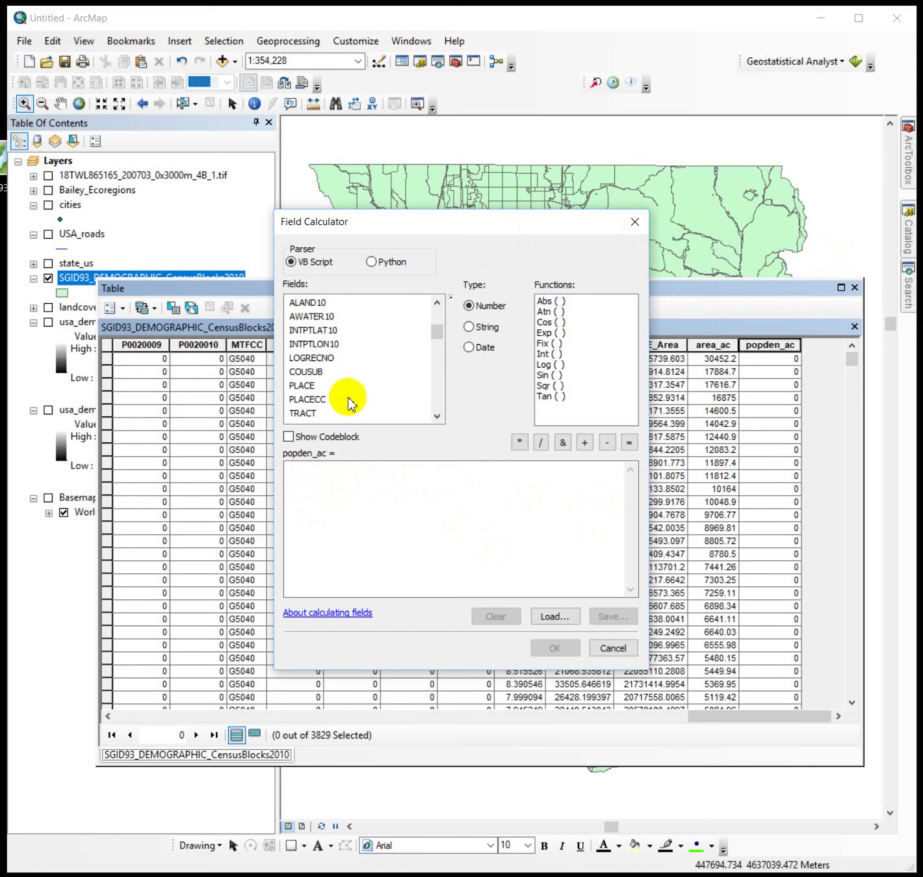
scroll(436, 406, down, 5)
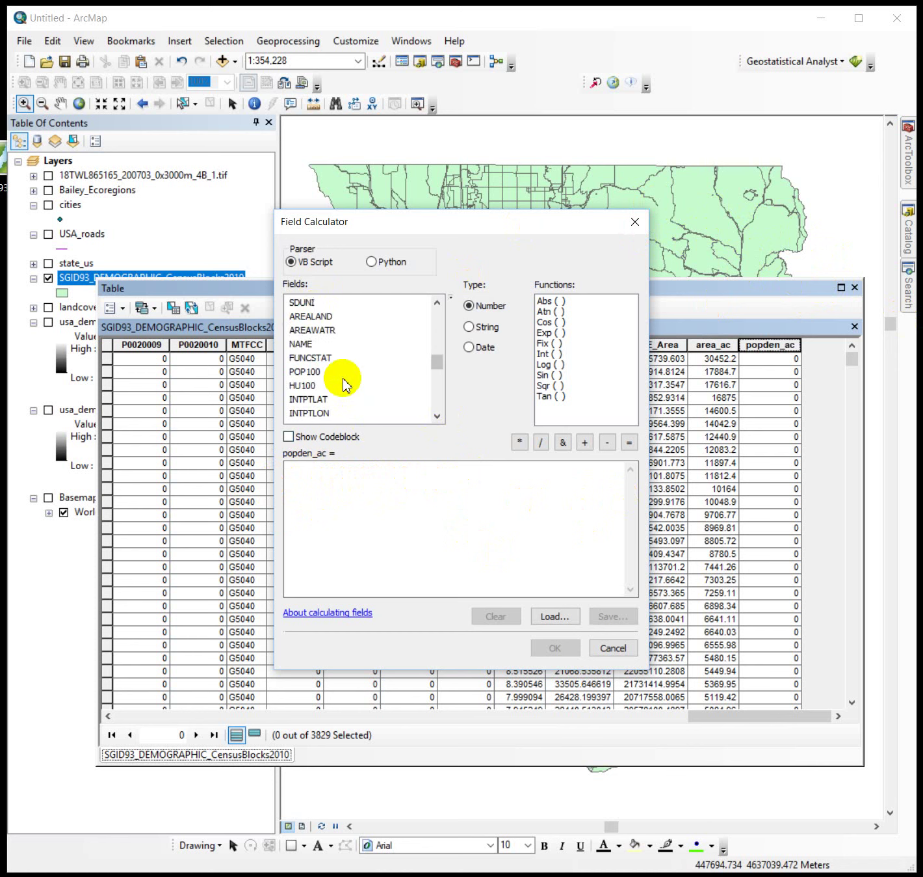
double_click(305, 371)
click(541, 443)
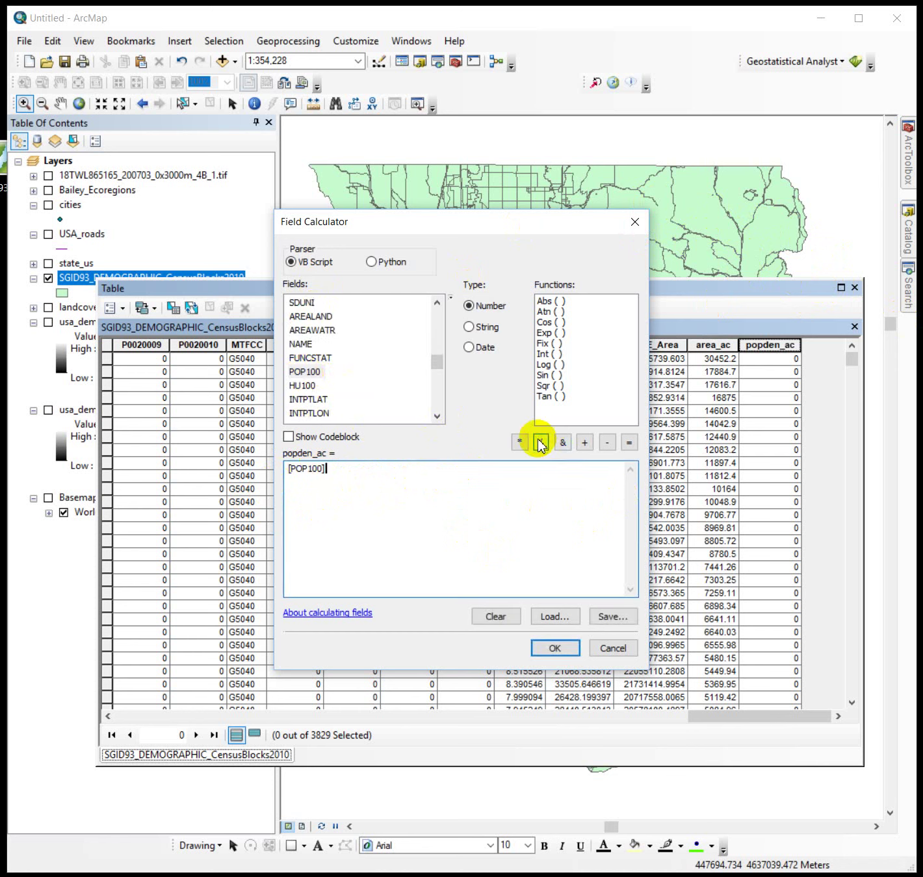
click(436, 398)
drag(436, 384, 439, 423)
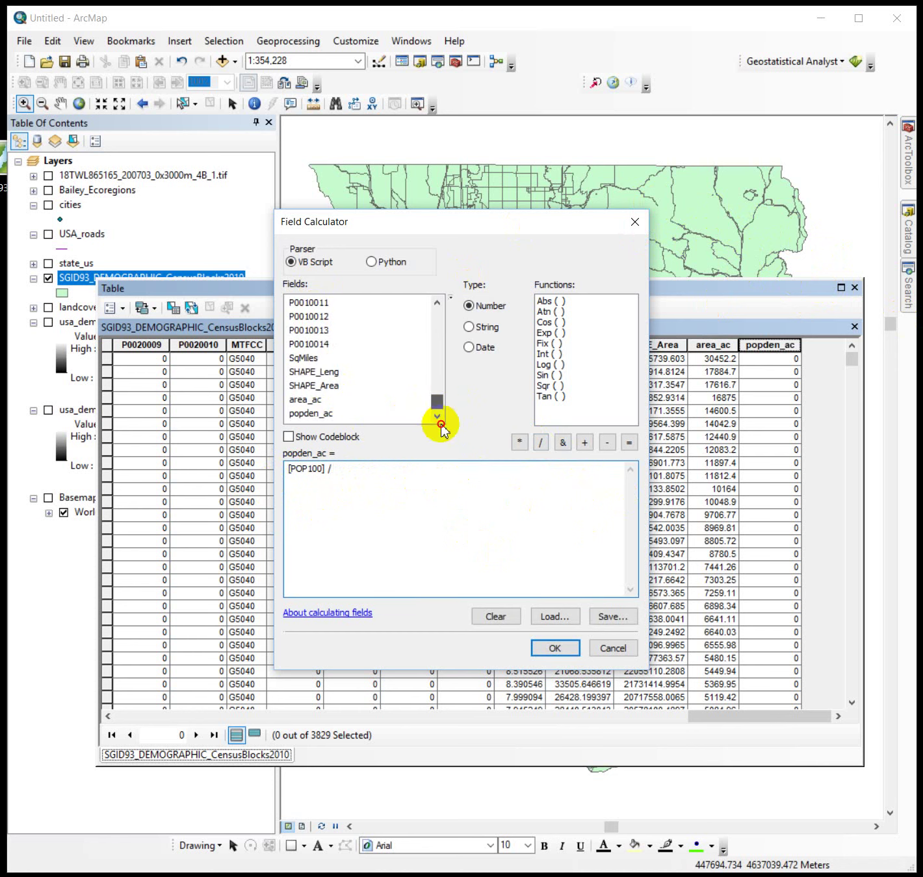
click(555, 647)
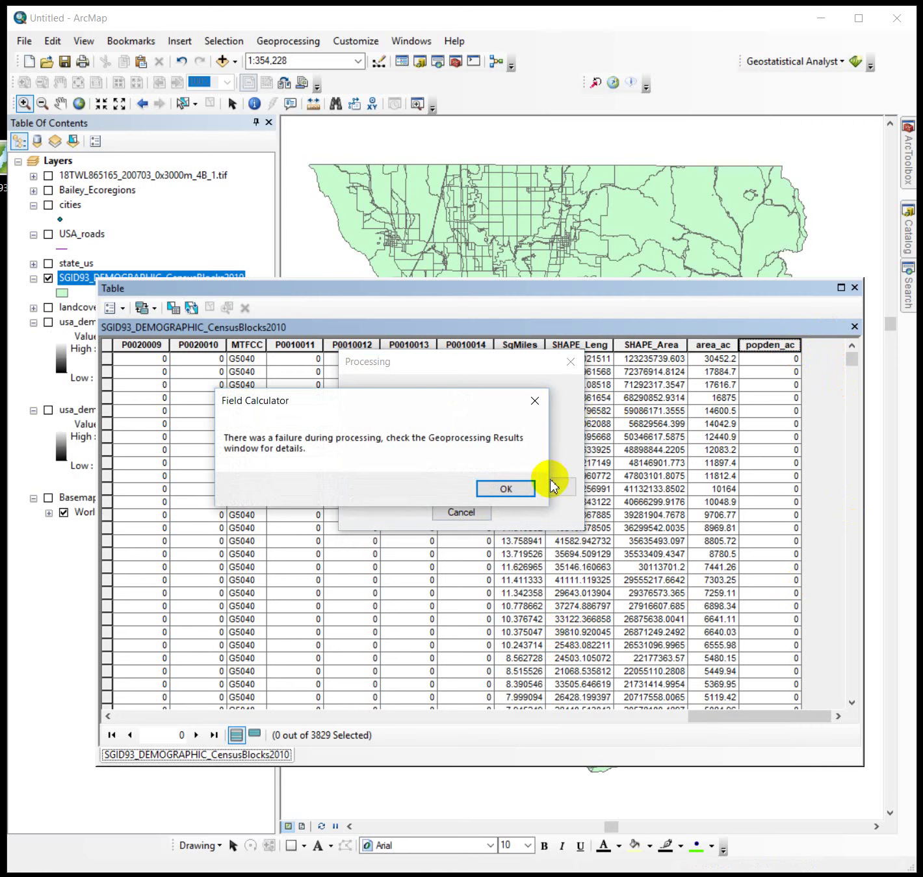
click(508, 488)
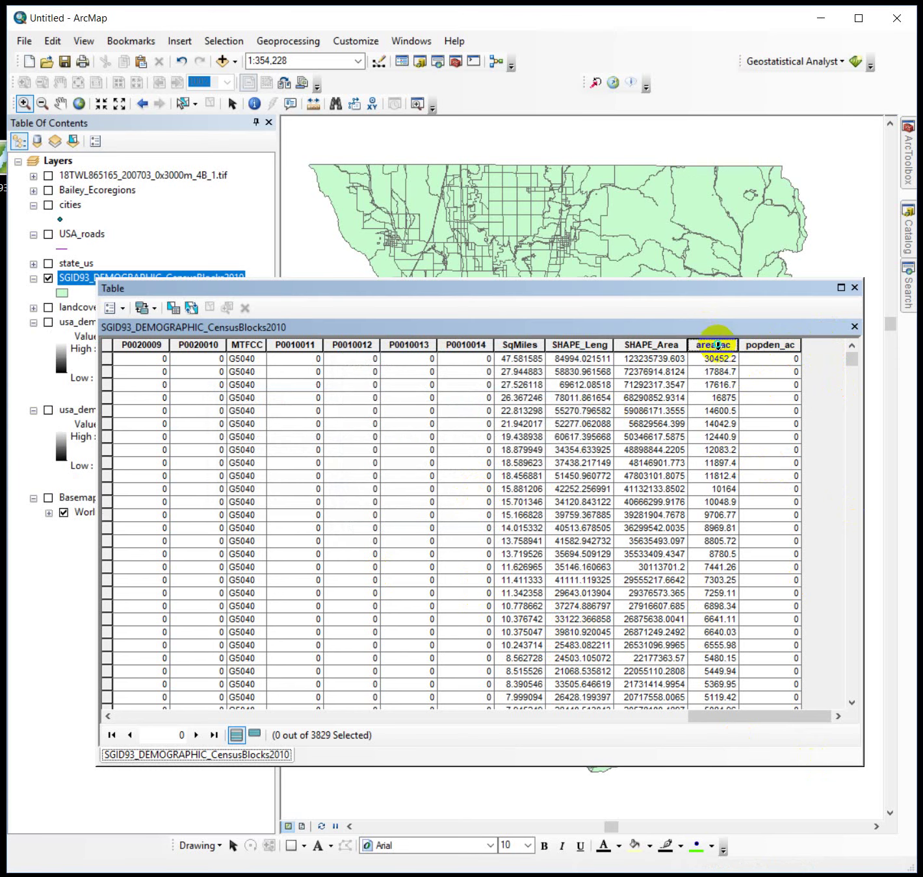
right_click(718, 345)
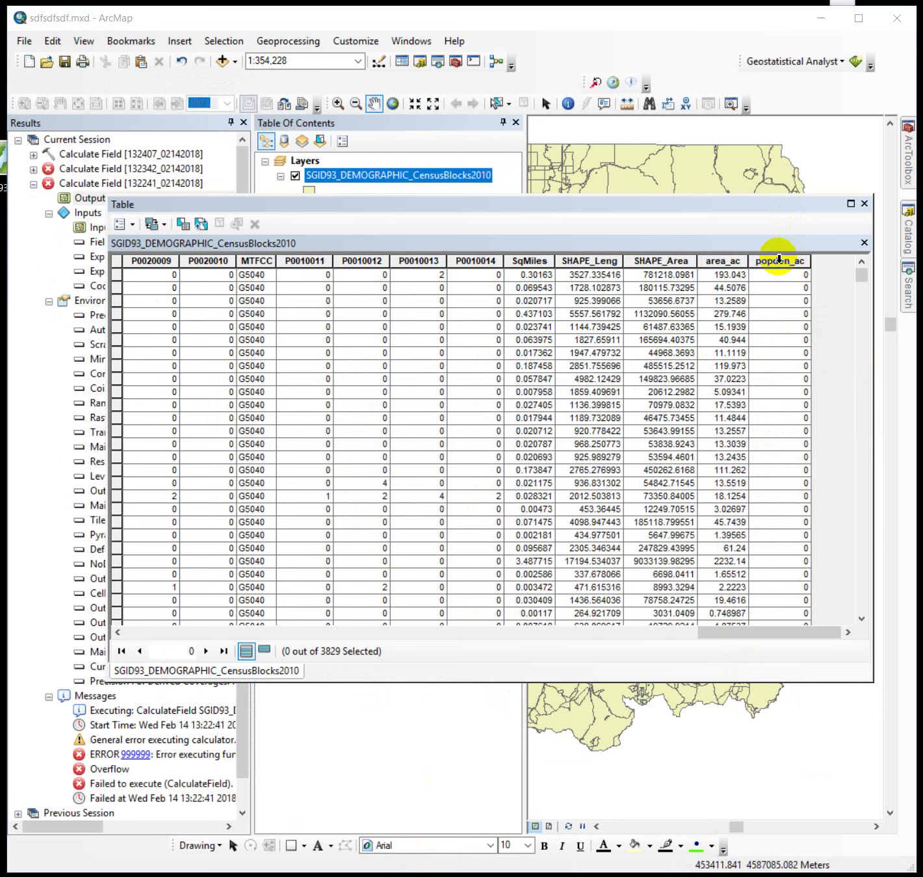
right_click(777, 260)
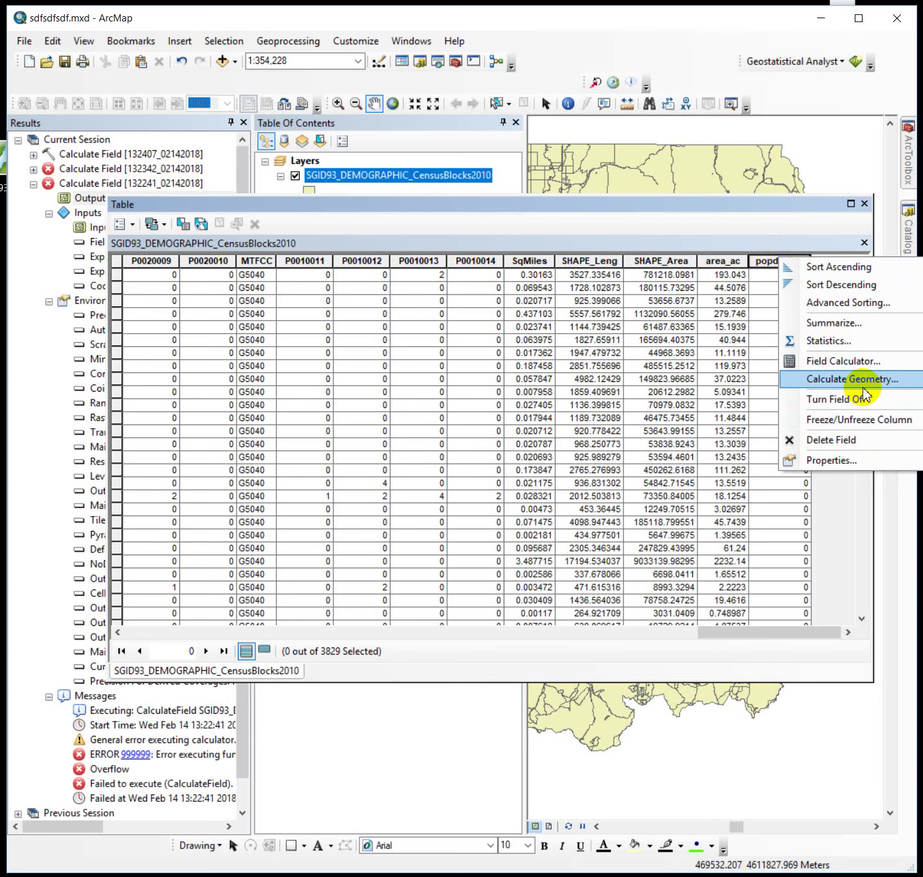
click(864, 380)
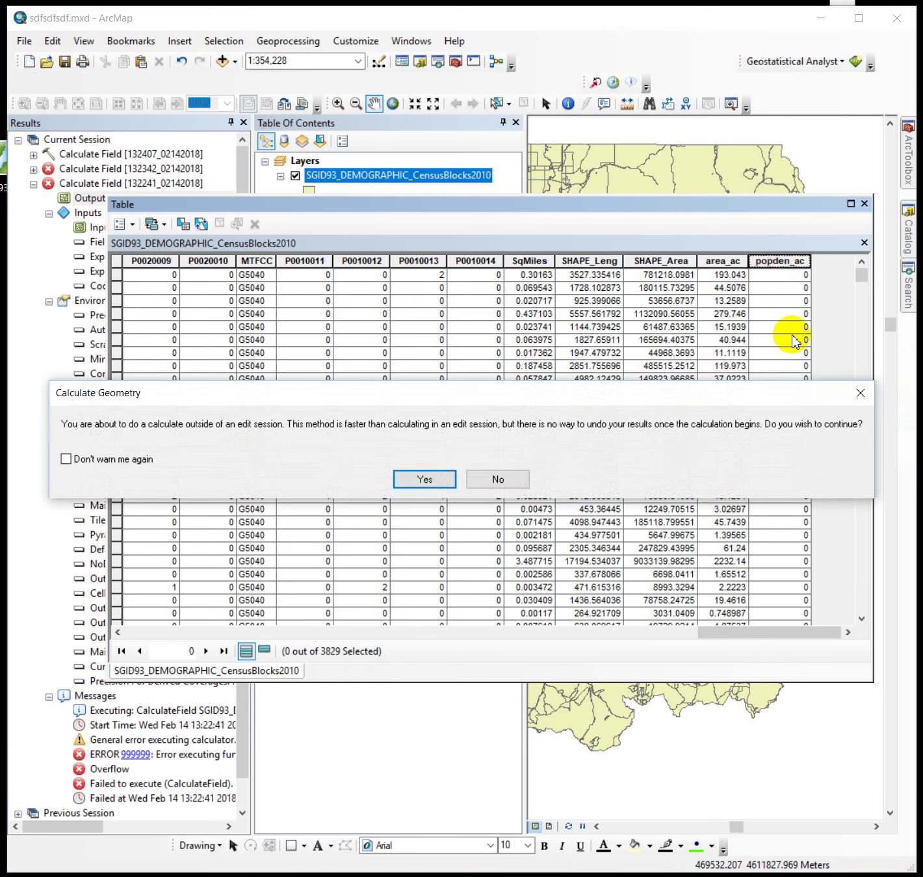
click(481, 485)
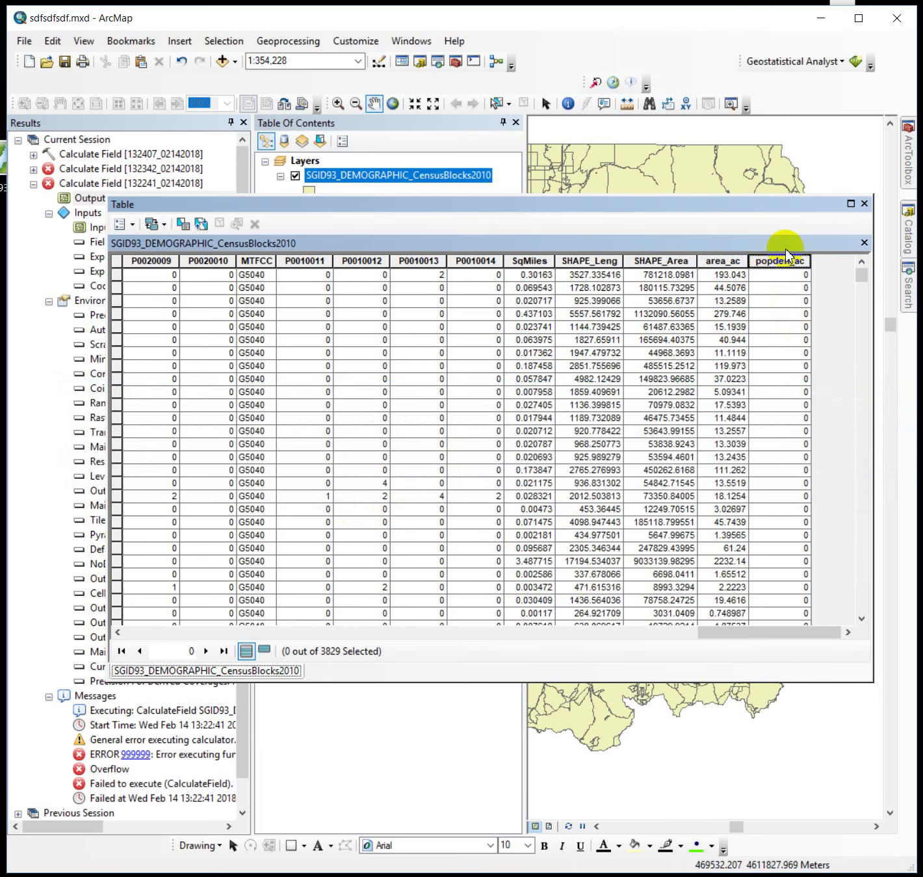
Calculate popden_ac with the Field Calculator in VB Script as [POP100] / [area_ac], and sort the records by it in ascending order.
right_click(797, 260)
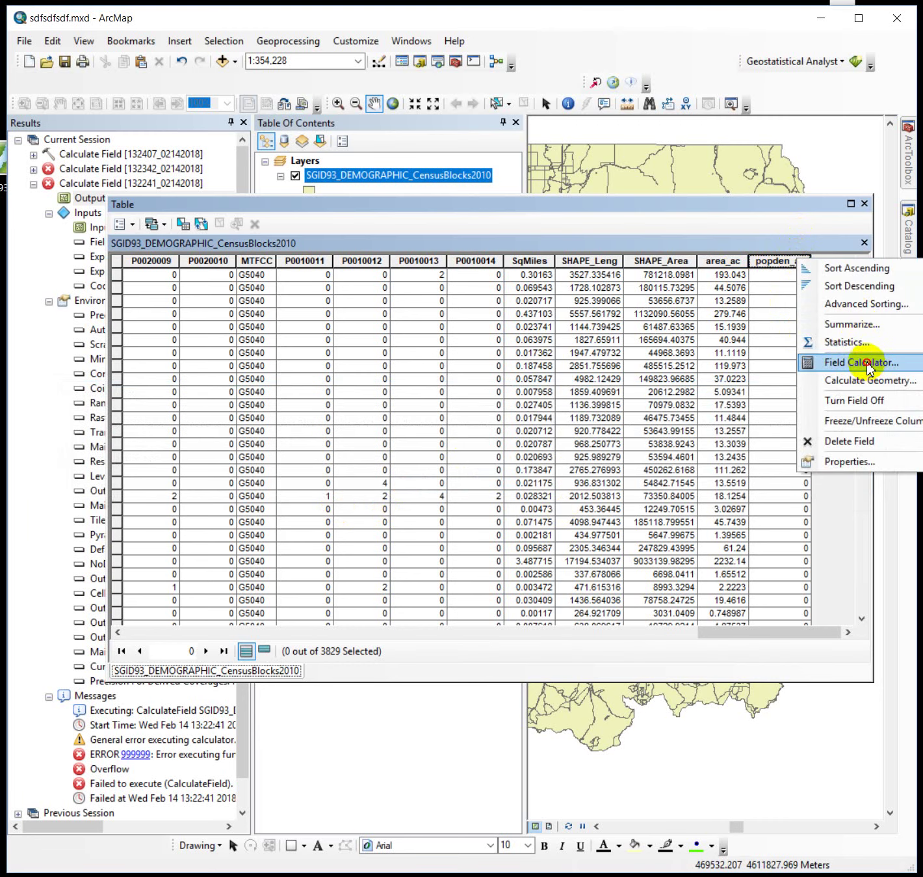
click(865, 362)
click(423, 483)
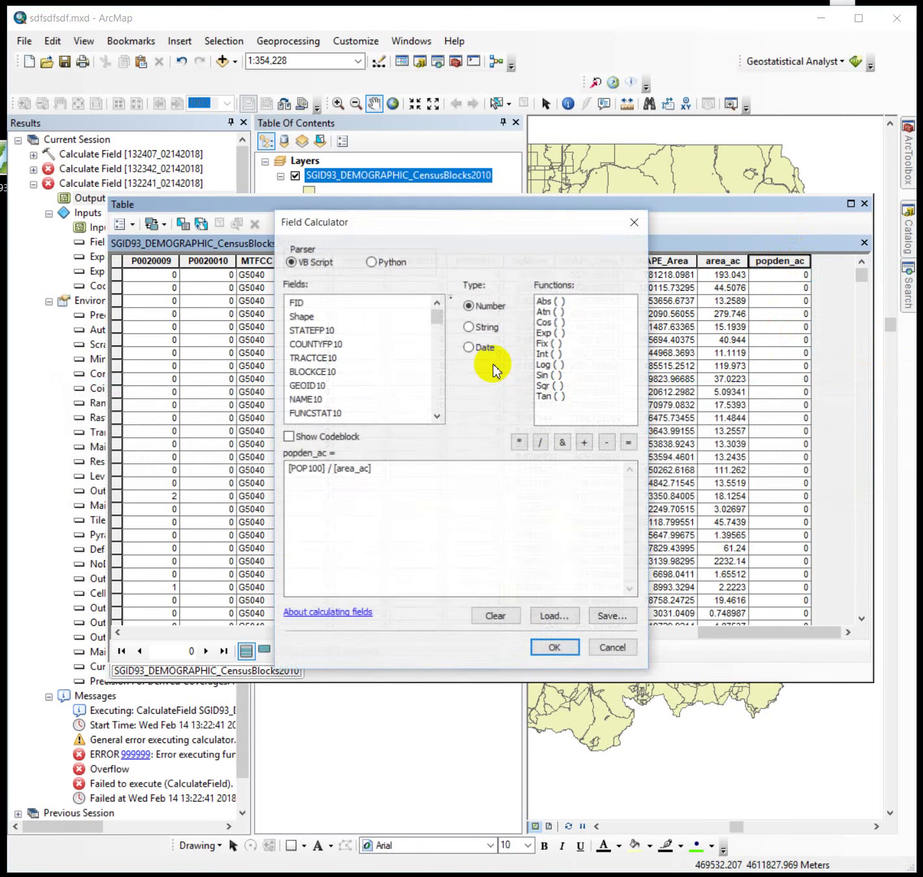
drag(438, 315, 443, 350)
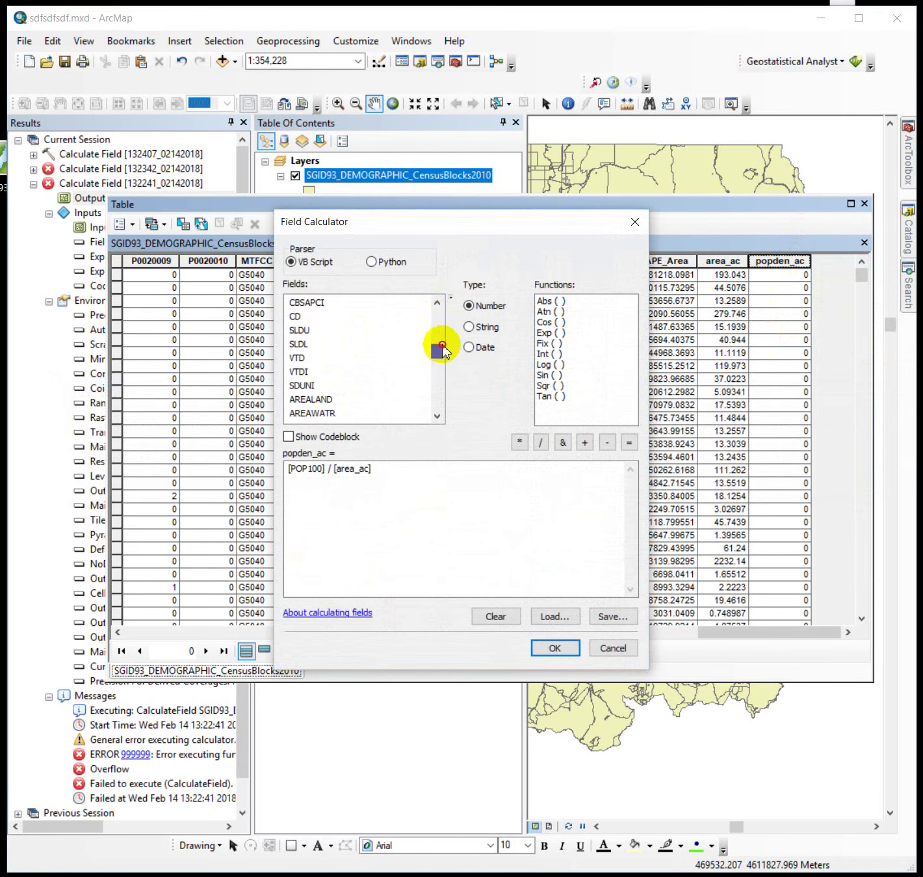
click(438, 397)
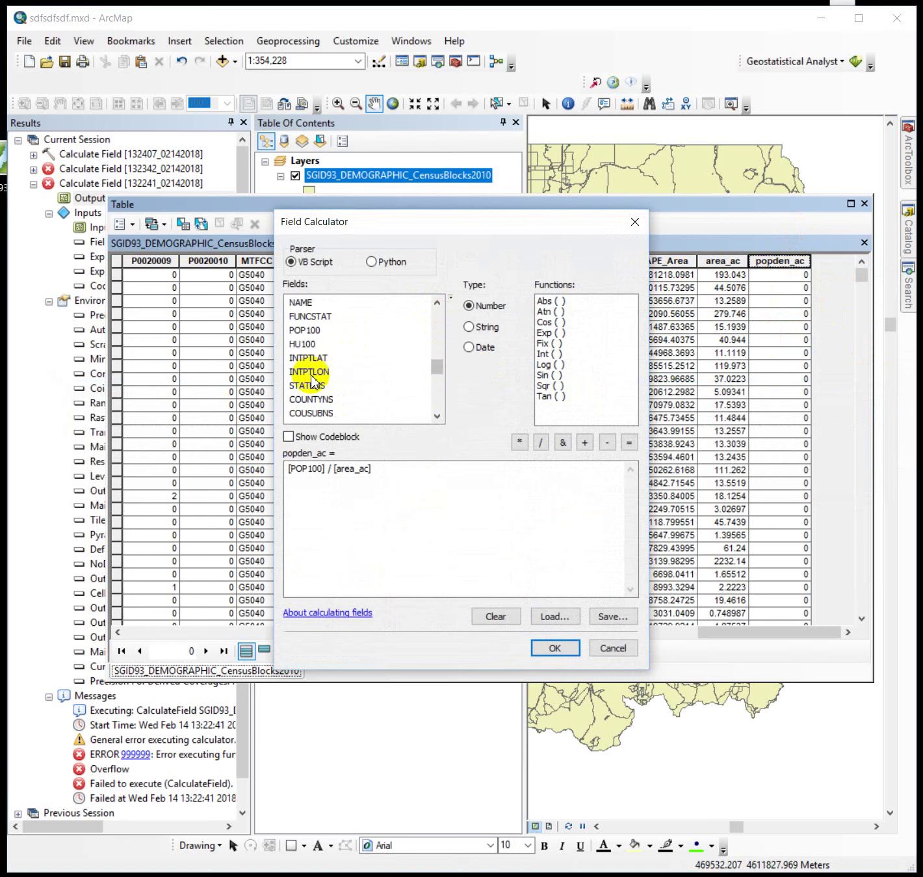
double_click(302, 330)
drag(452, 470, 165, 490)
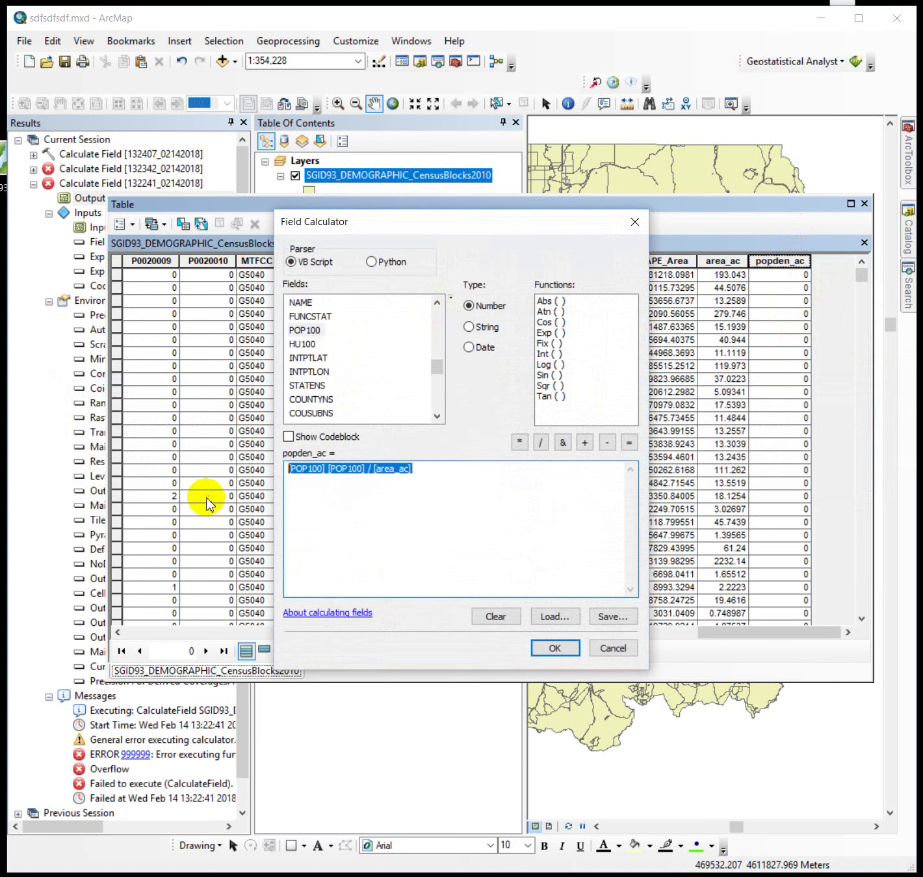
key(Delete)
double_click(303, 330)
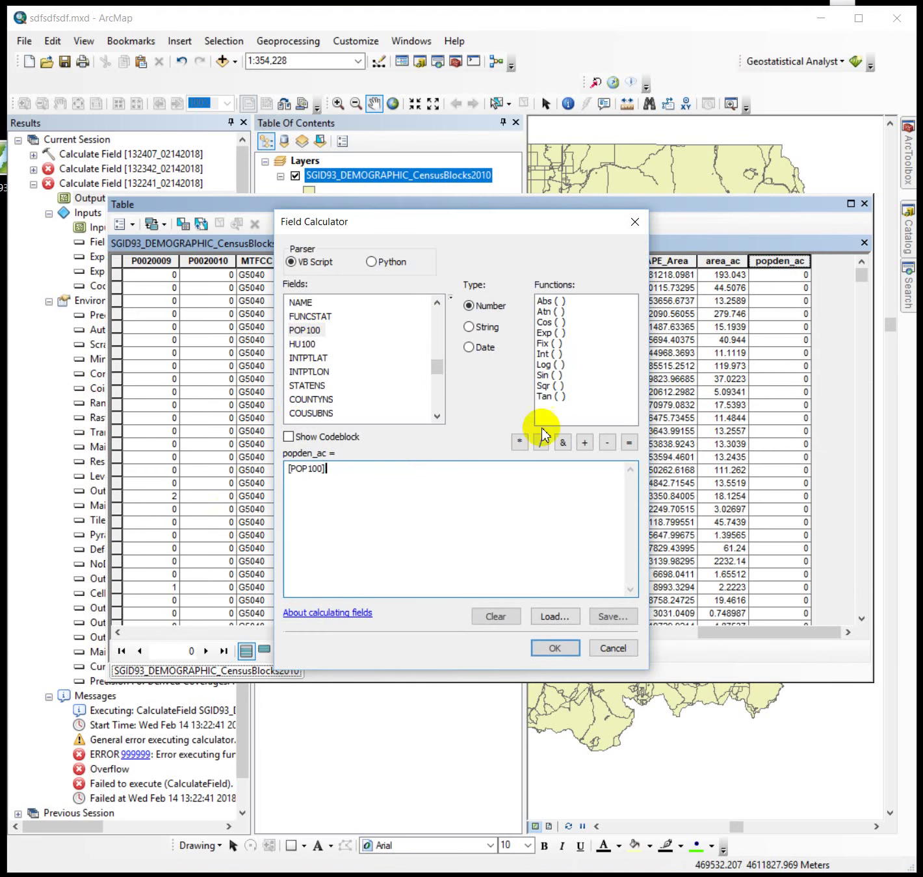
click(541, 442)
drag(438, 367, 439, 422)
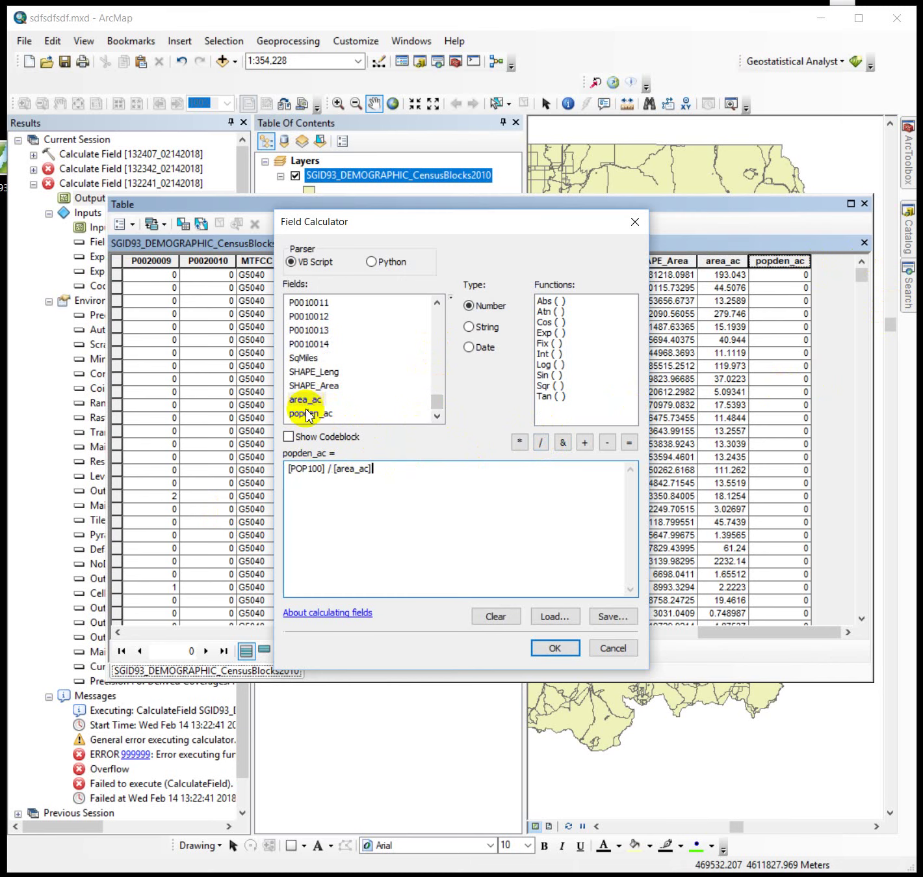
click(555, 648)
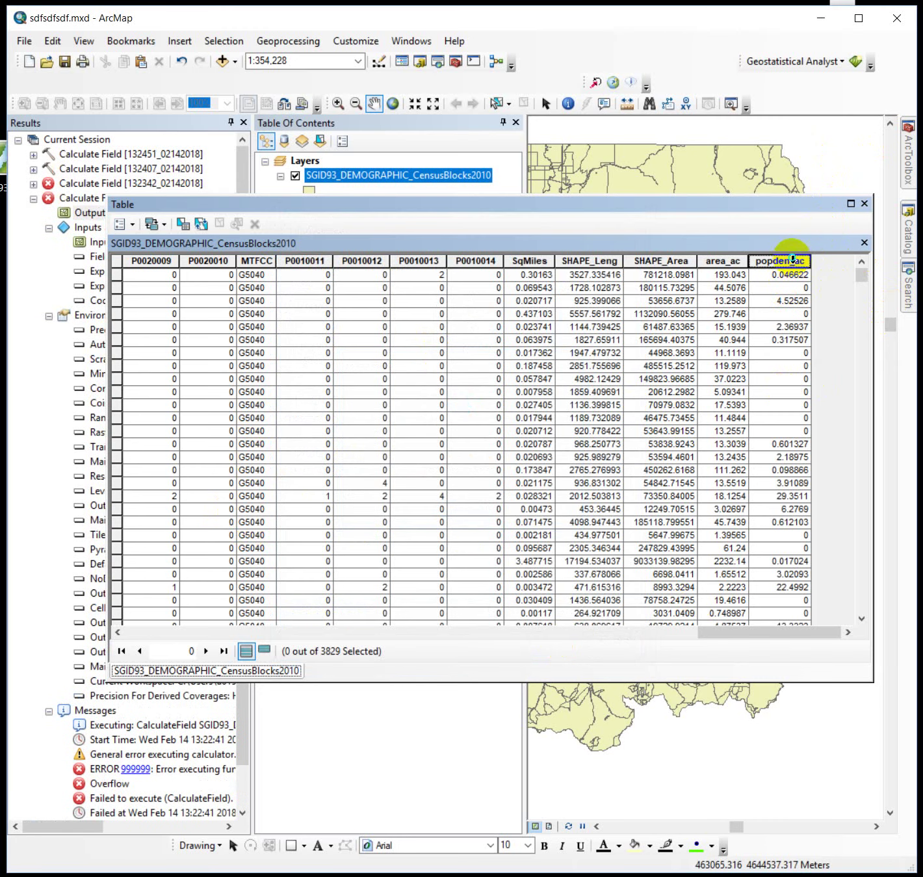
right_click(795, 260)
click(849, 265)
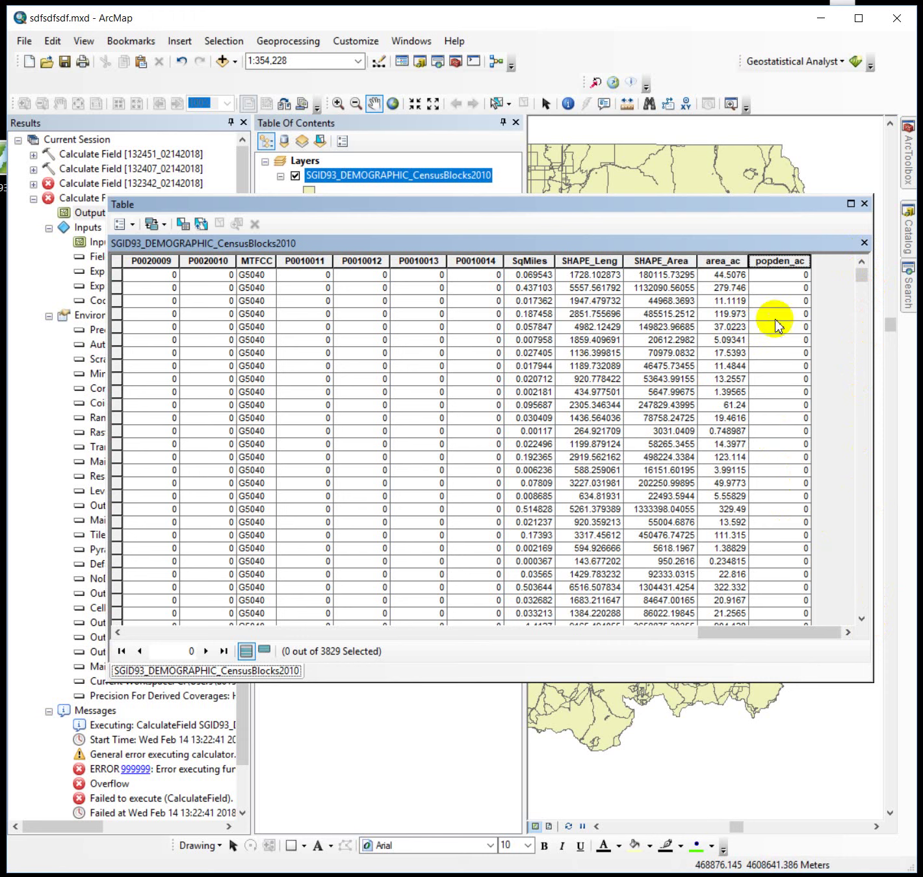
Select the census block records by attributes with the WHERE clause "VTD" LIKE ' LOG%' as a new selection.
click(184, 225)
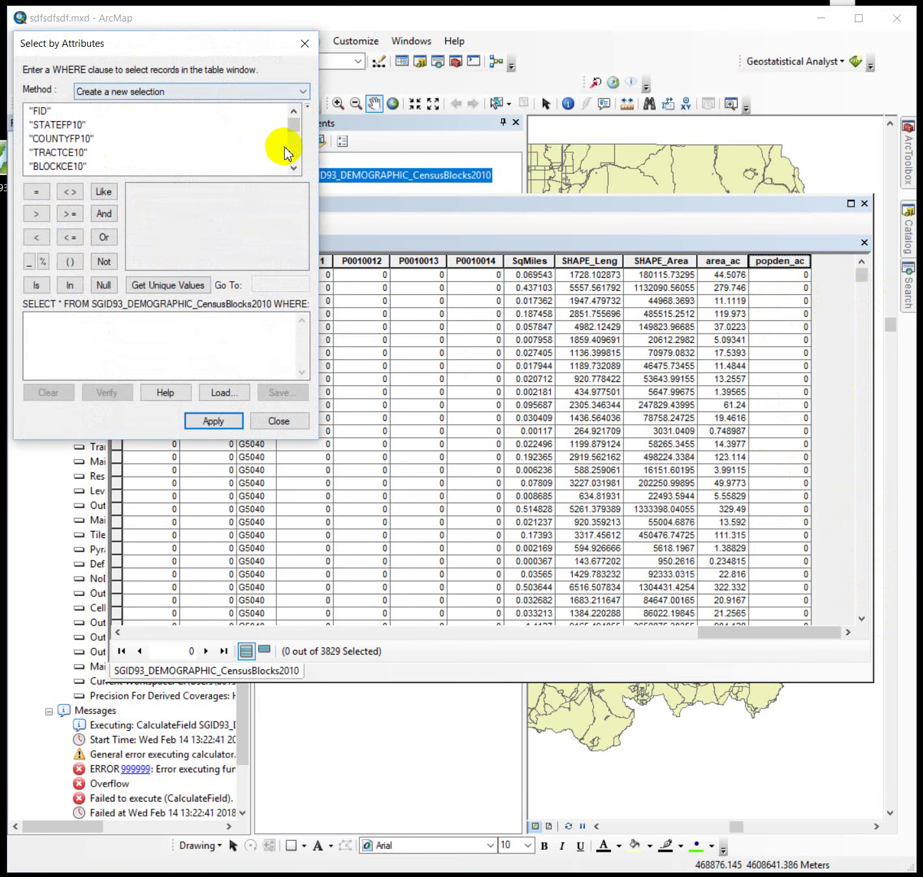
click(294, 150)
click(294, 151)
click(295, 150)
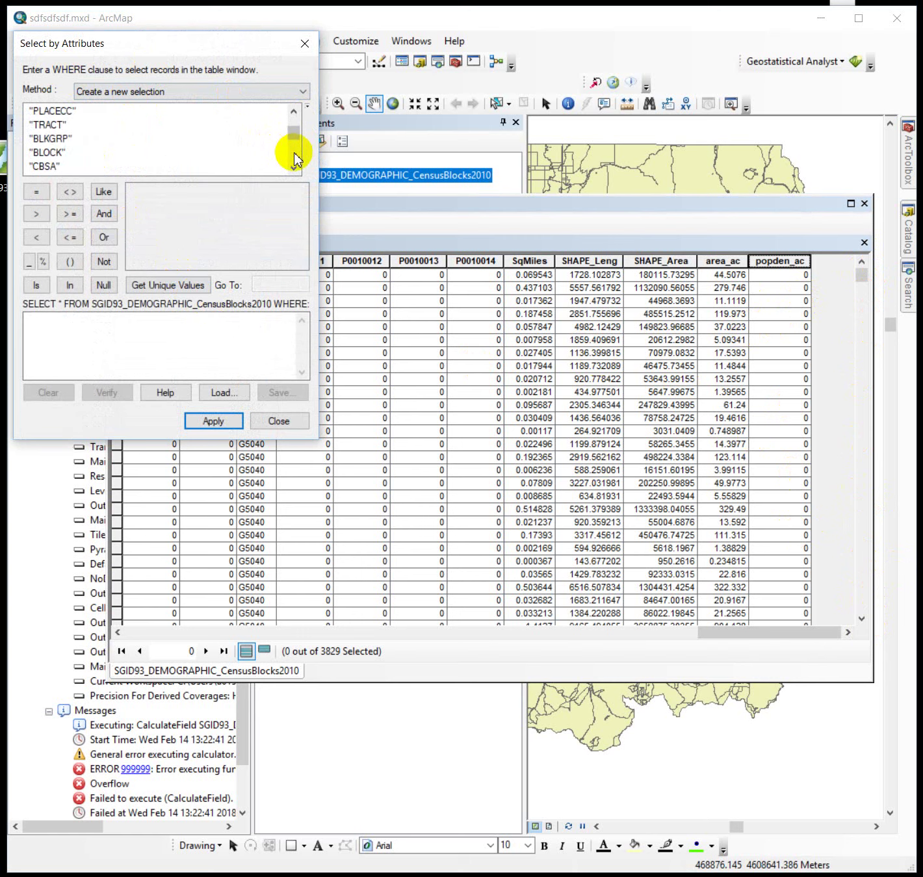
double_click(39, 167)
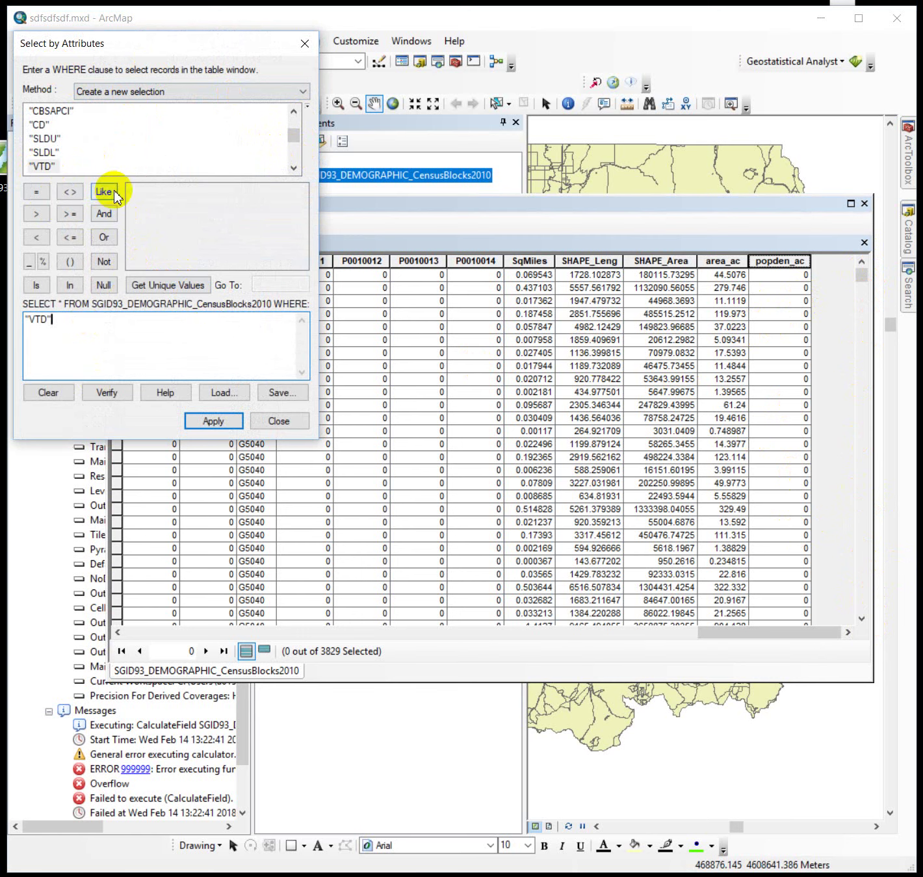
click(179, 287)
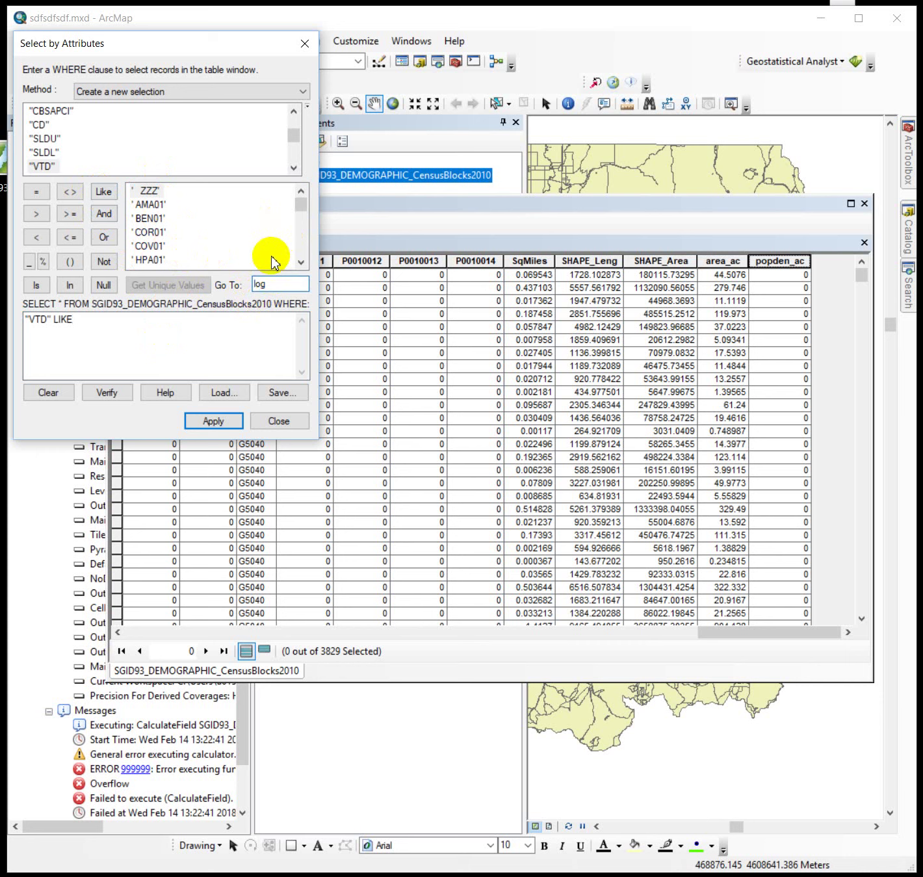
drag(300, 205, 302, 236)
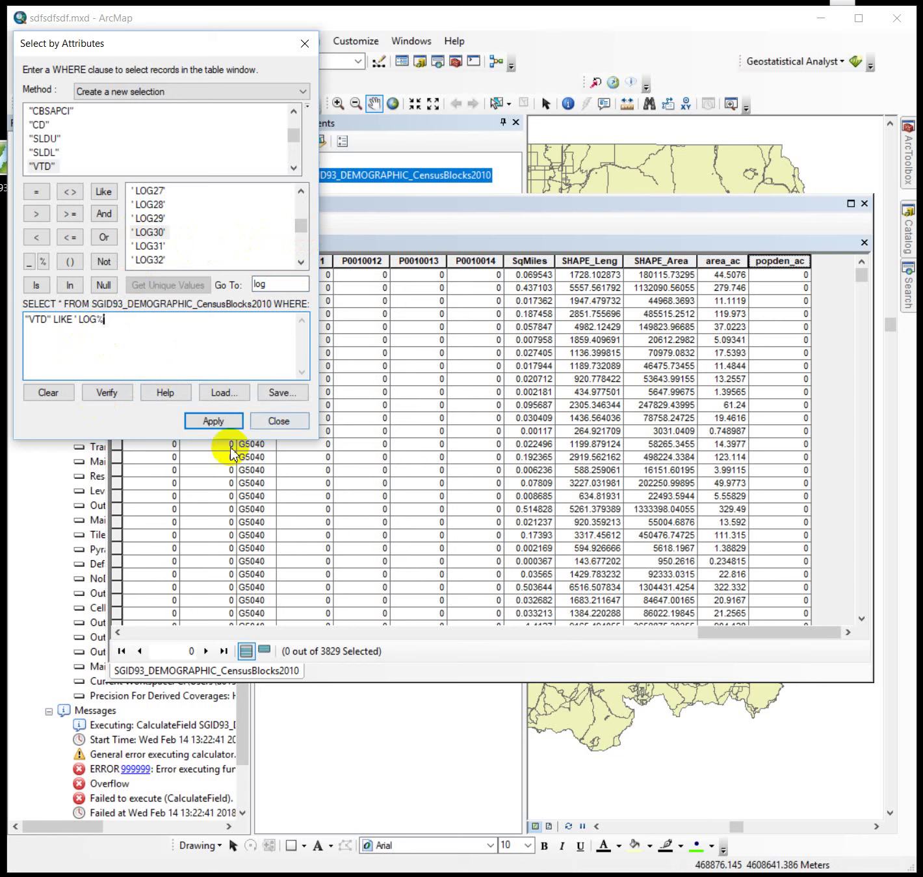
click(214, 420)
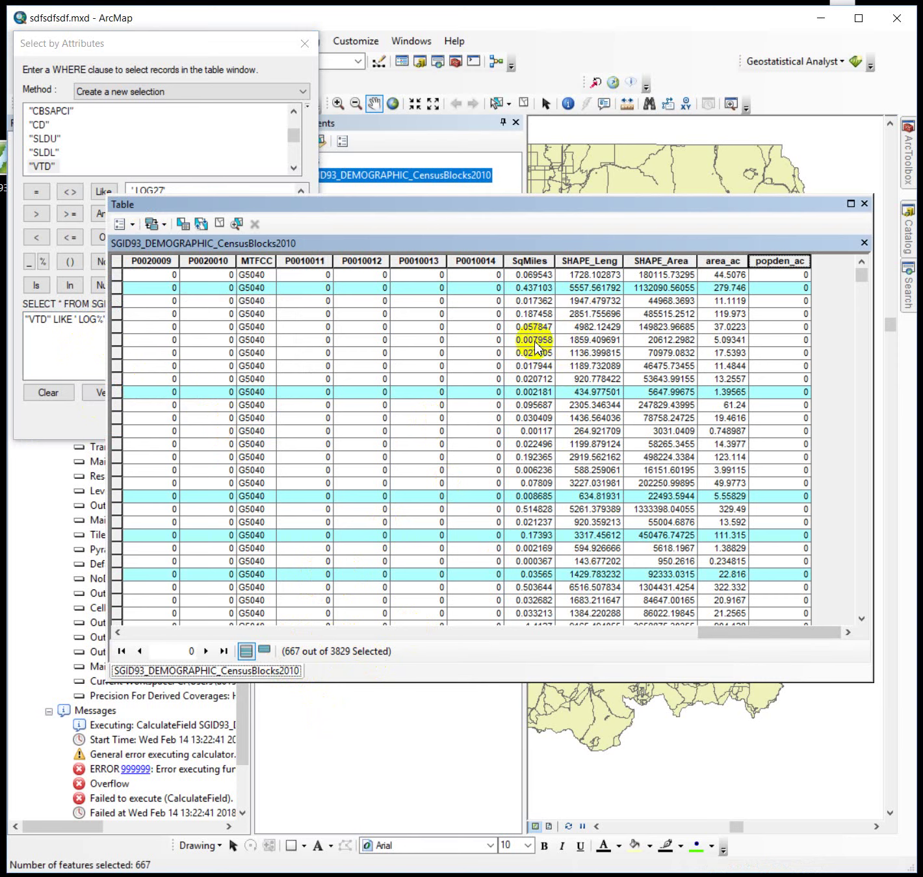
Show only the selected records in the attribute table and widen the VTD column.
click(264, 650)
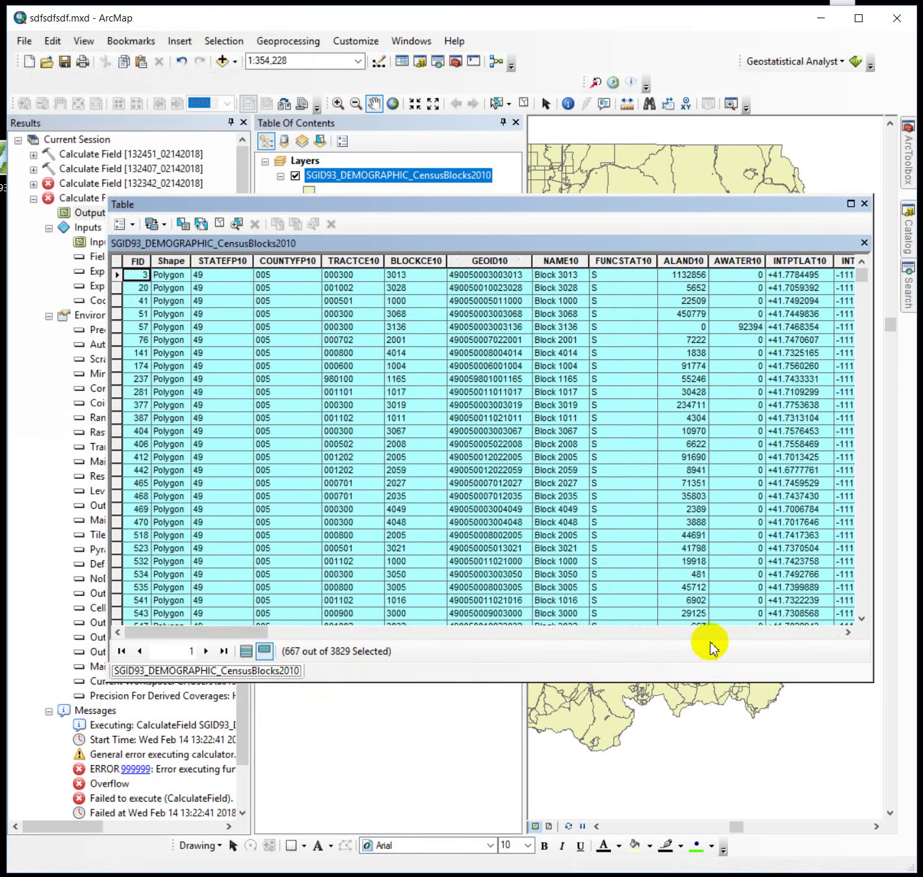
click(715, 632)
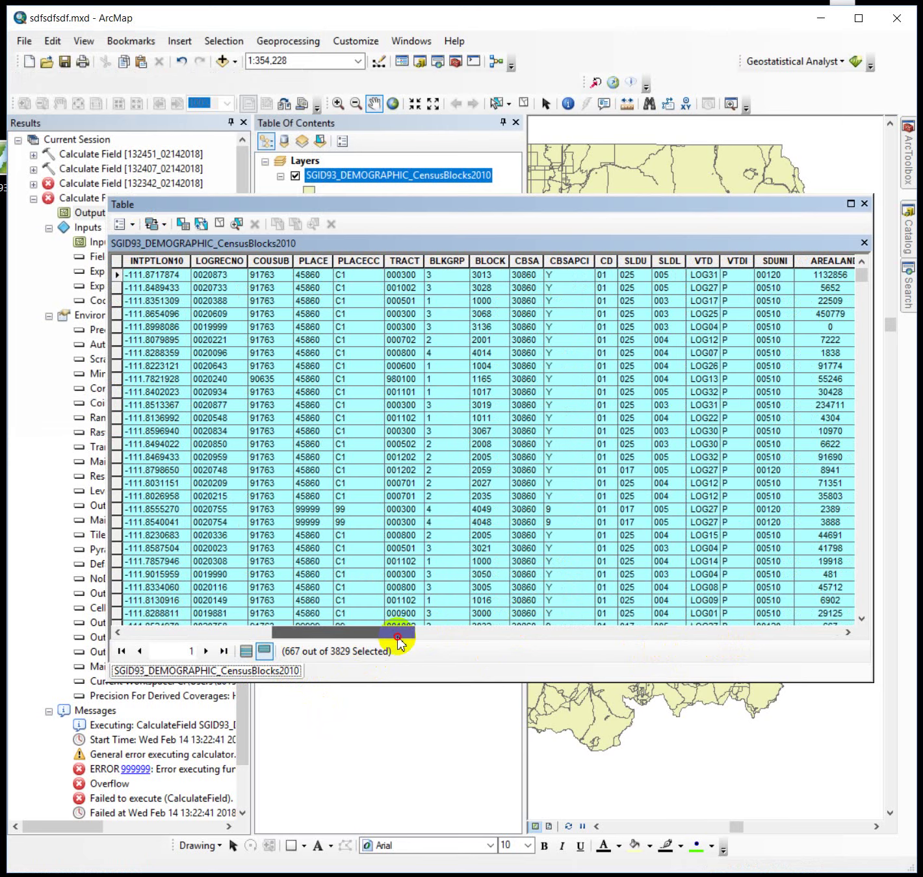
drag(402, 634, 685, 261)
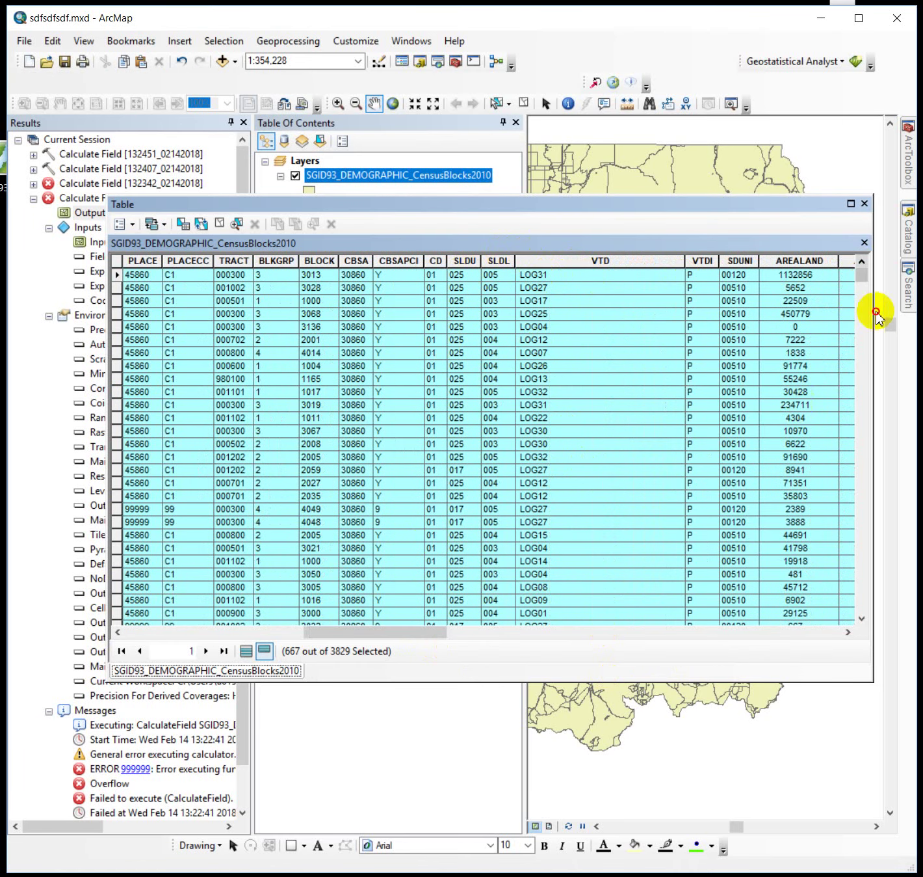
Examine the selected blocks on the map and their highest popden_ac values in the table, and close the table.
mouse_move(863, 274)
mouse_down()
mouse_move(867, 398)
mouse_move(900, 610)
mouse_move(689, 186)
mouse_move(684, 204)
mouse_move(150, 197)
mouse_up()
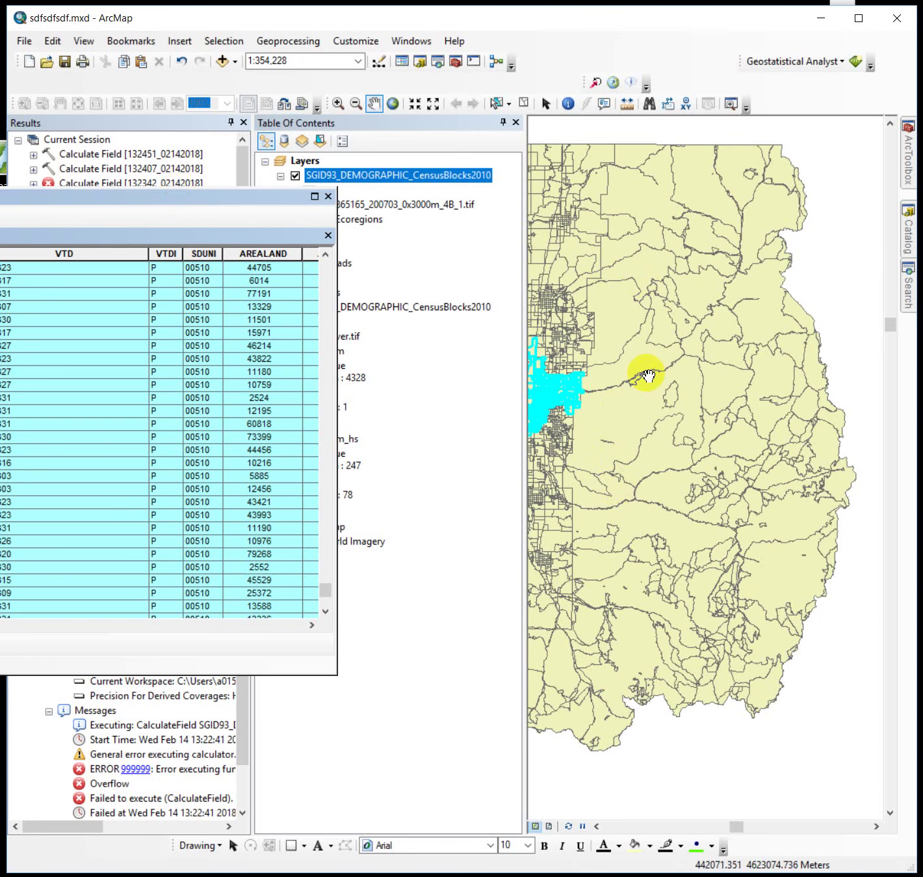
drag(612, 486, 763, 542)
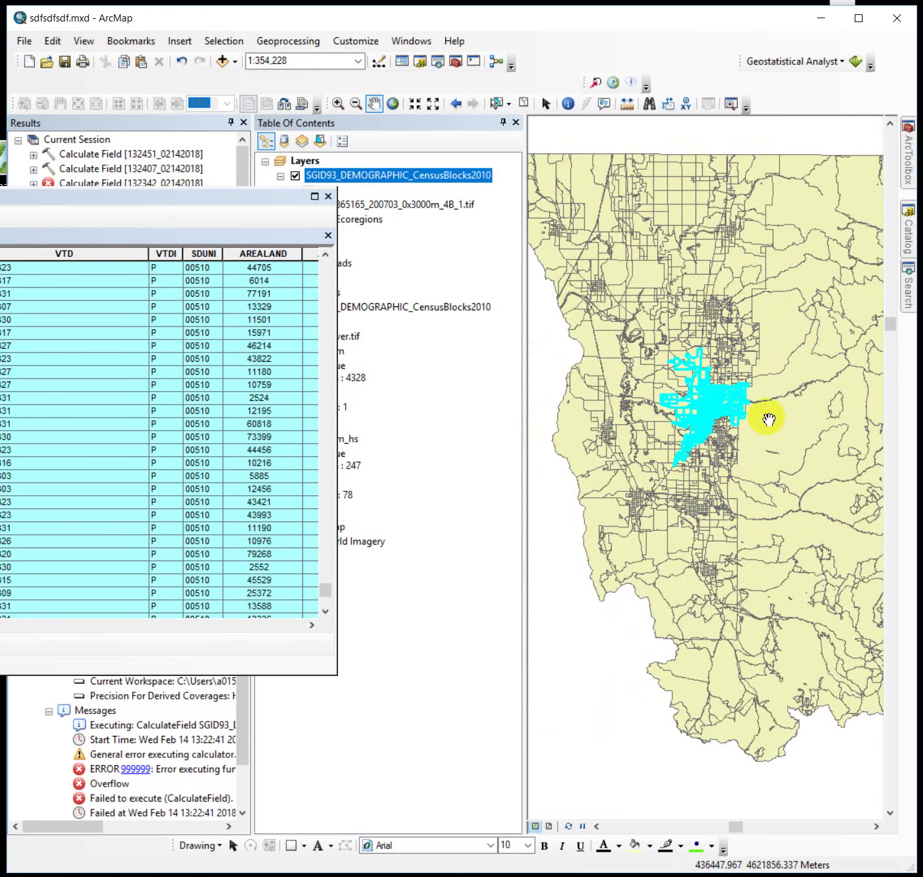
drag(280, 197, 677, 209)
drag(325, 636, 649, 635)
drag(723, 600, 770, 629)
click(645, 621)
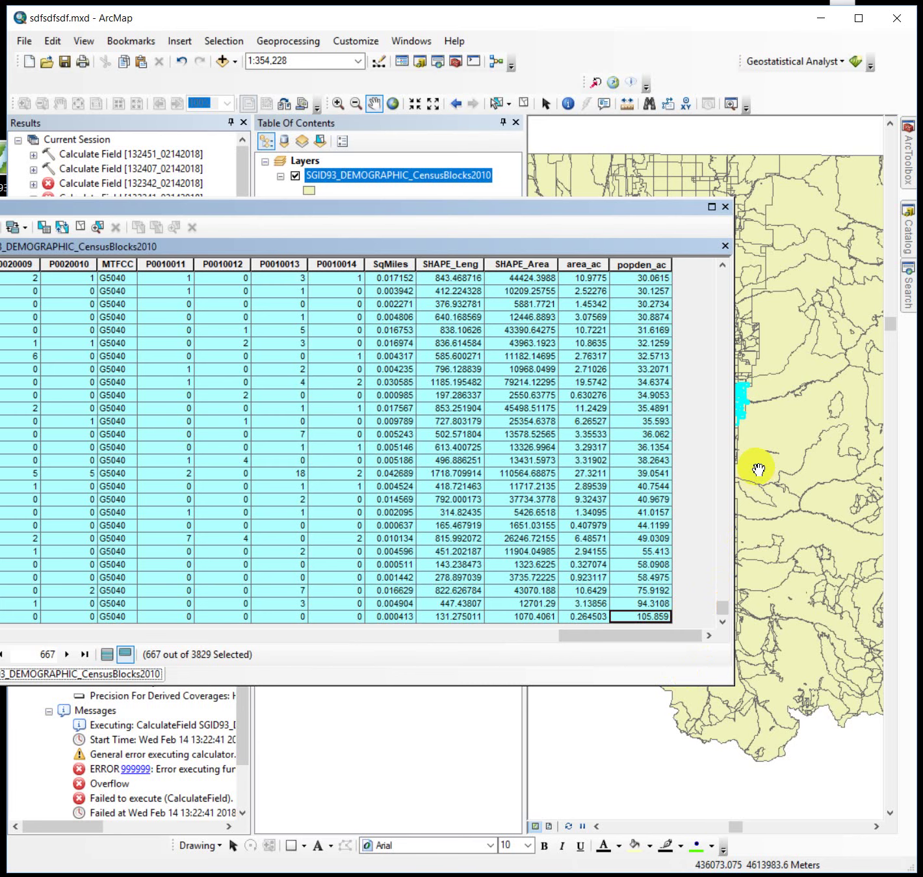
click(725, 206)
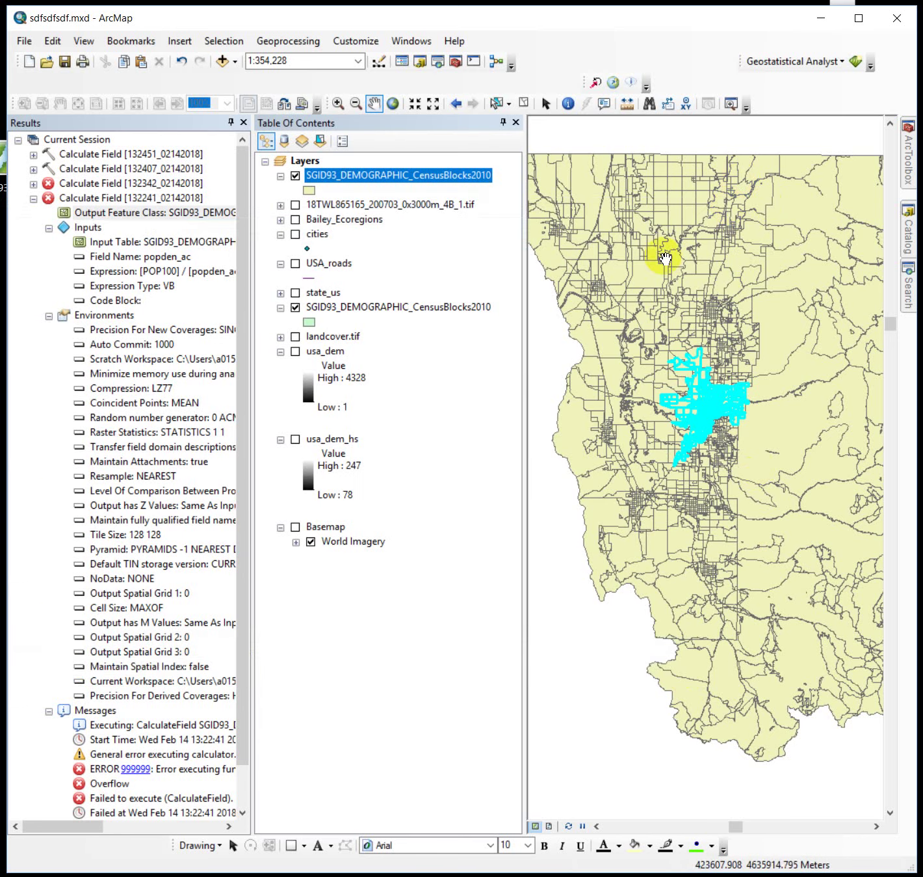